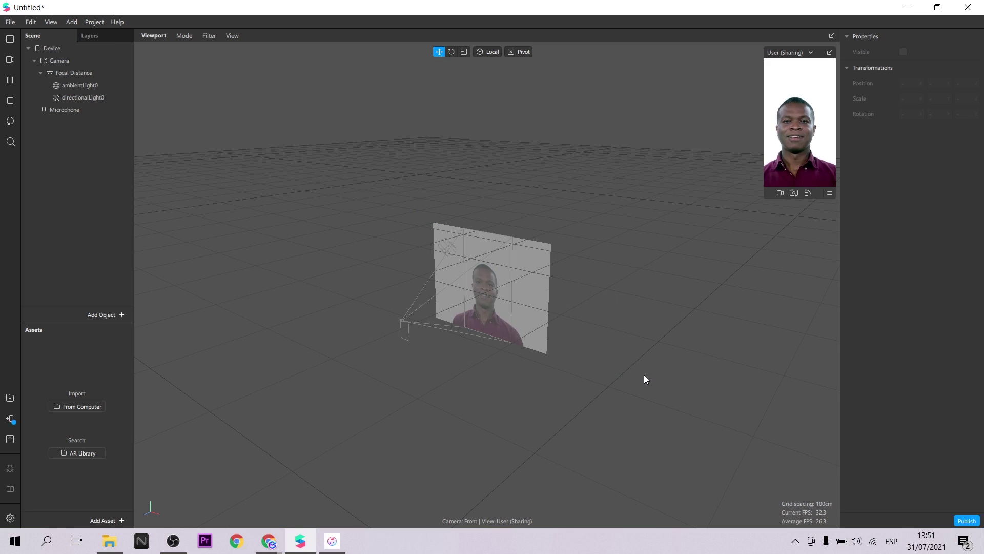
# Add a Target Tracker object to the scene
pyautogui.click(108, 315)
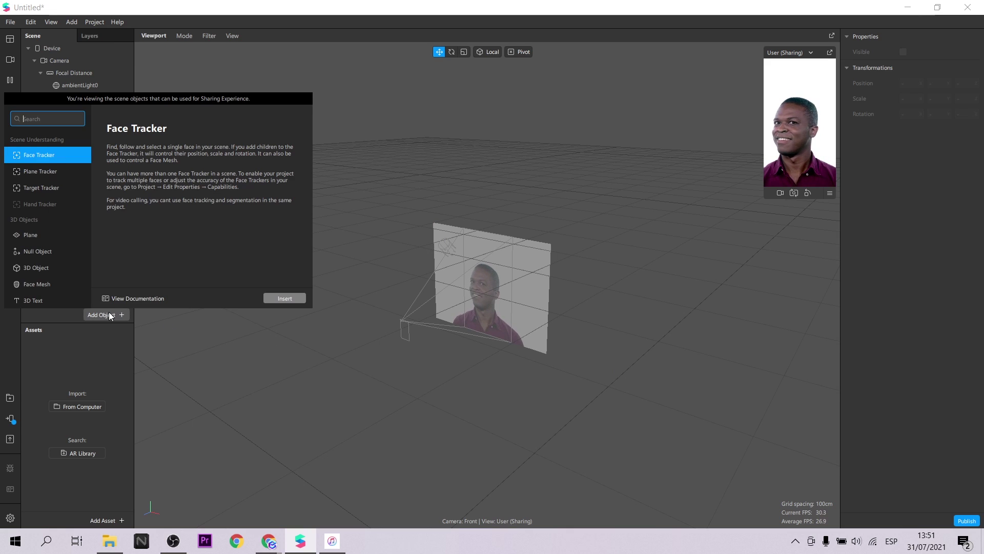
pyautogui.click(65, 186)
pyautogui.click(283, 299)
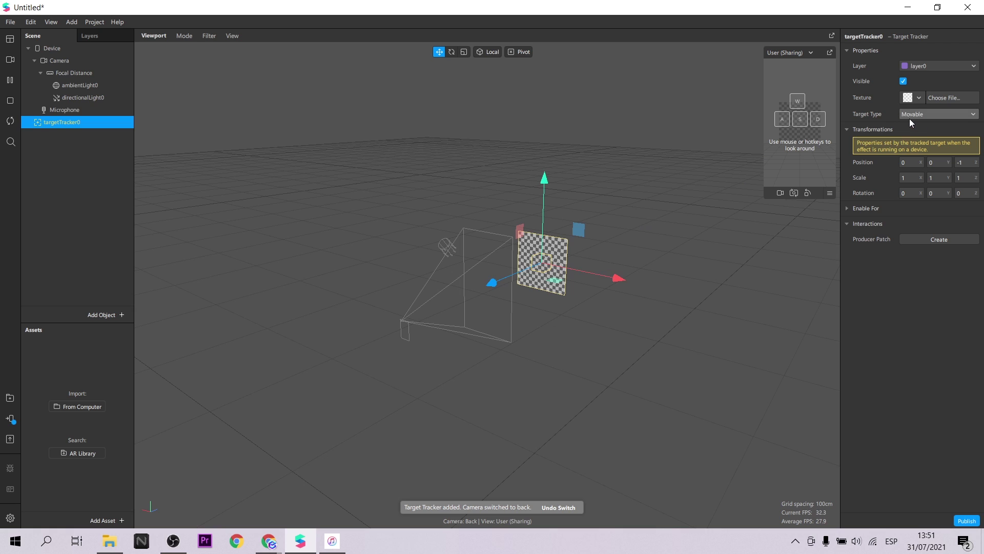
# Load the pedro paulet banknote image as the target tracker's texture and bring the target into view in the simulator preview
pyautogui.click(916, 98)
pyautogui.click(929, 116)
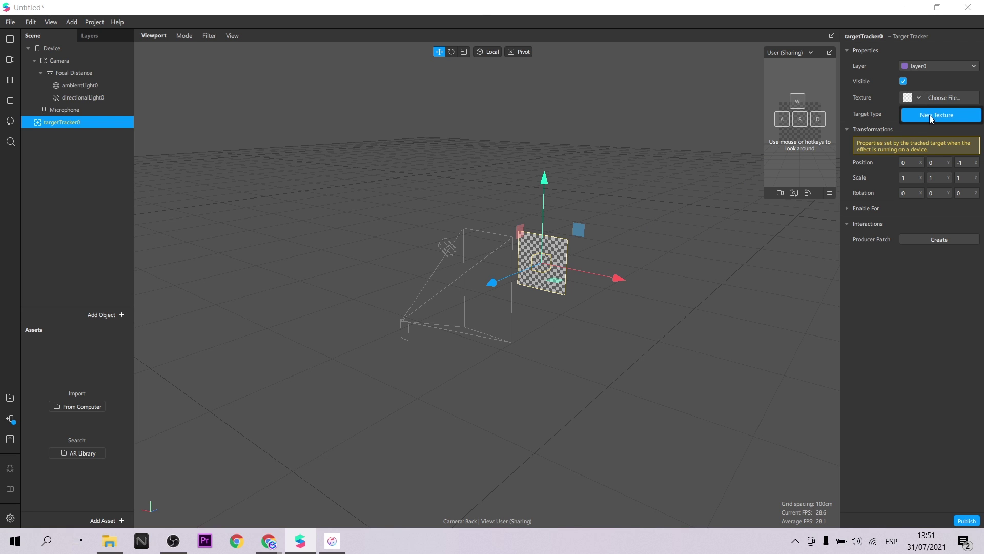
pyautogui.click(148, 207)
pyautogui.click(389, 300)
pyautogui.moveTo(625, 321); pyautogui.dragTo(723, 293, button='right')
pyautogui.scroll(6, 624, 305)
pyautogui.moveTo(614, 285); pyautogui.dragTo(598, 345, button='middle')
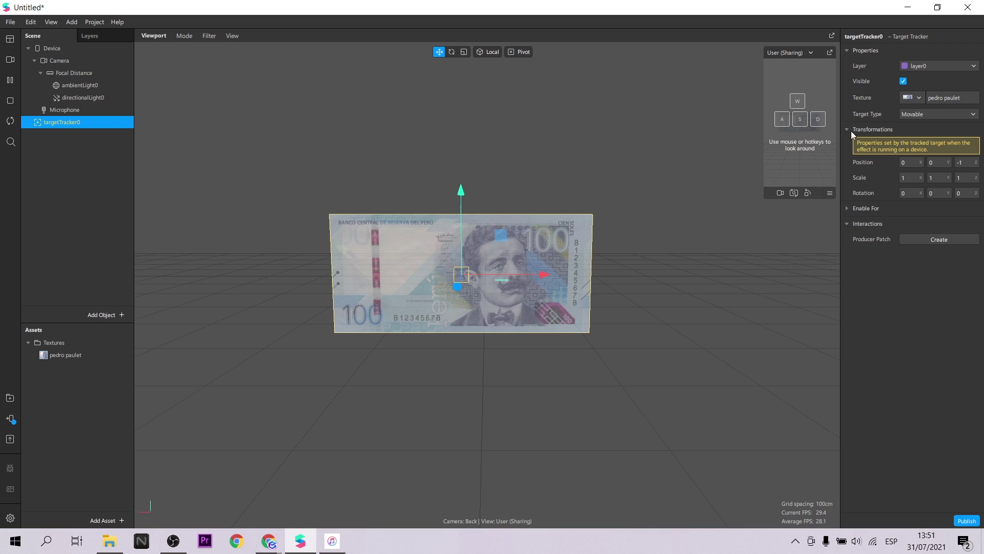
pyautogui.click(811, 87)
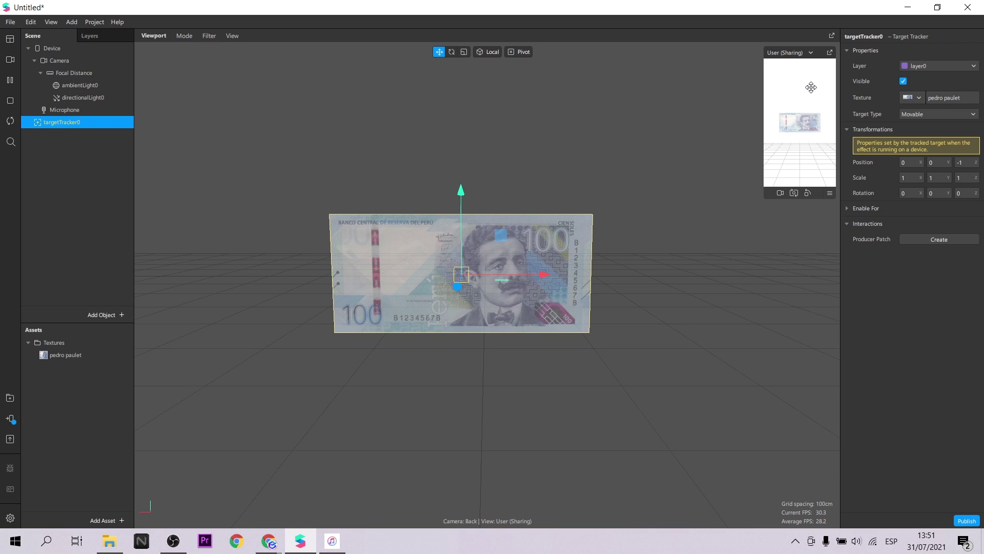
pyautogui.press('d')
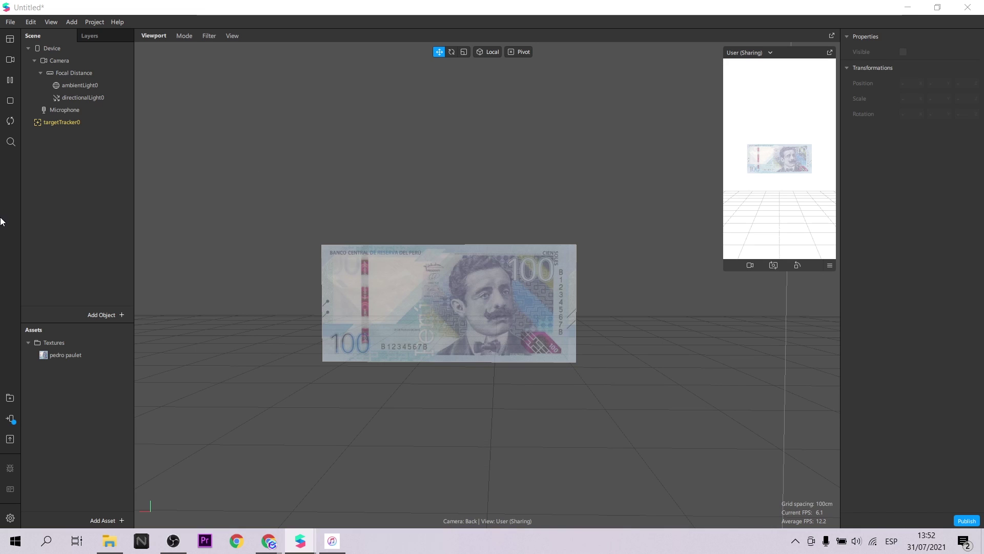
# Add a 3D Text object as a child of the target tracker
pyautogui.rightClick(62, 121)
pyautogui.moveTo(100, 126)
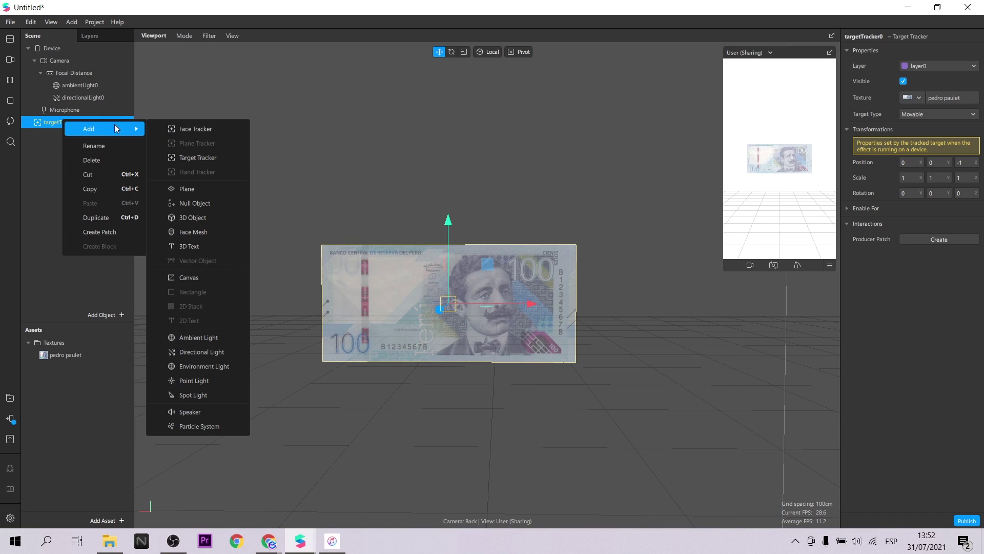
pyautogui.click(195, 247)
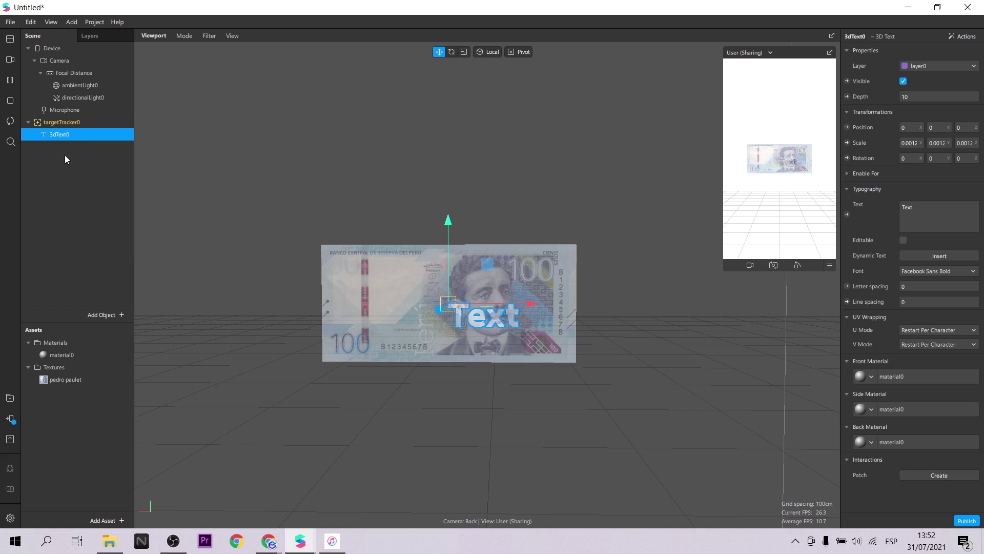
# Set the 3D text to "Pedro Paulet" and move it beneath the banknote, to about X -0.108, Y -0.076
pyautogui.click(935, 213)
pyautogui.write('Pedro P')
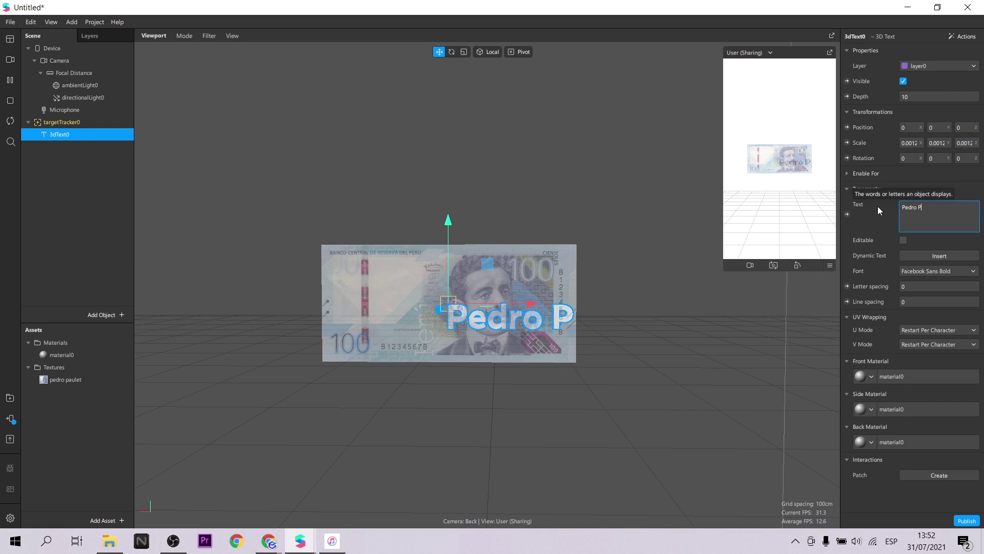
pyautogui.write('aulet')
pyautogui.click(877, 206)
pyautogui.moveTo(516, 303); pyautogui.dragTo(418, 304)
pyautogui.moveTo(357, 255); pyautogui.dragTo(355, 318)
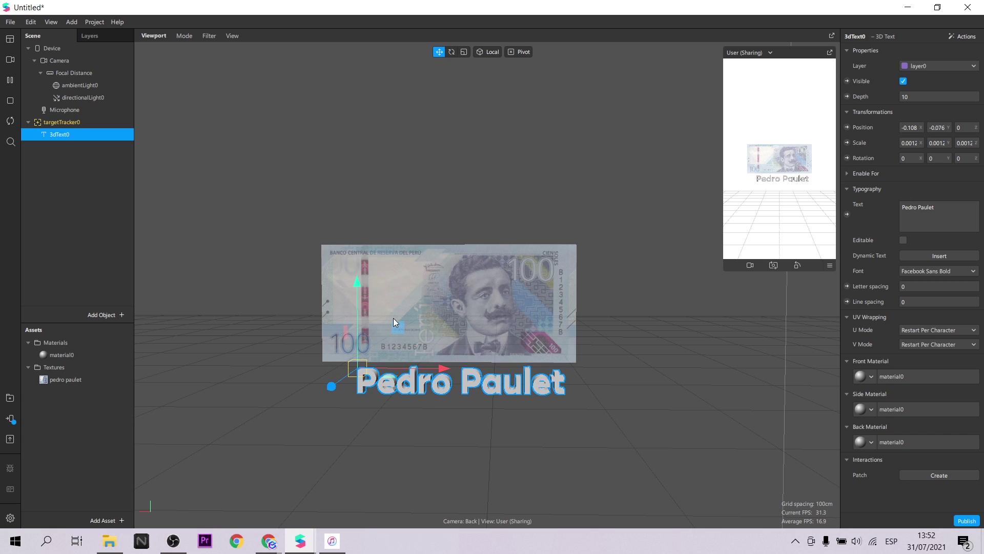
# Change the text's material0 to the Physically-Based shader and give it a dark blue colour, RGB 0, 0, 127
pyautogui.click(97, 353)
pyautogui.click(917, 52)
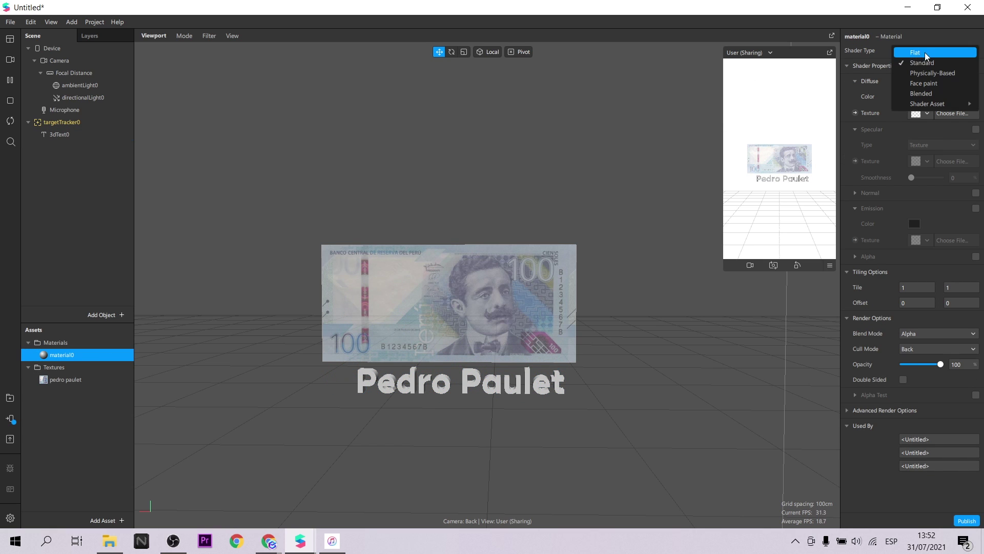
pyautogui.click(933, 72)
pyautogui.click(914, 112)
pyautogui.click(369, 184)
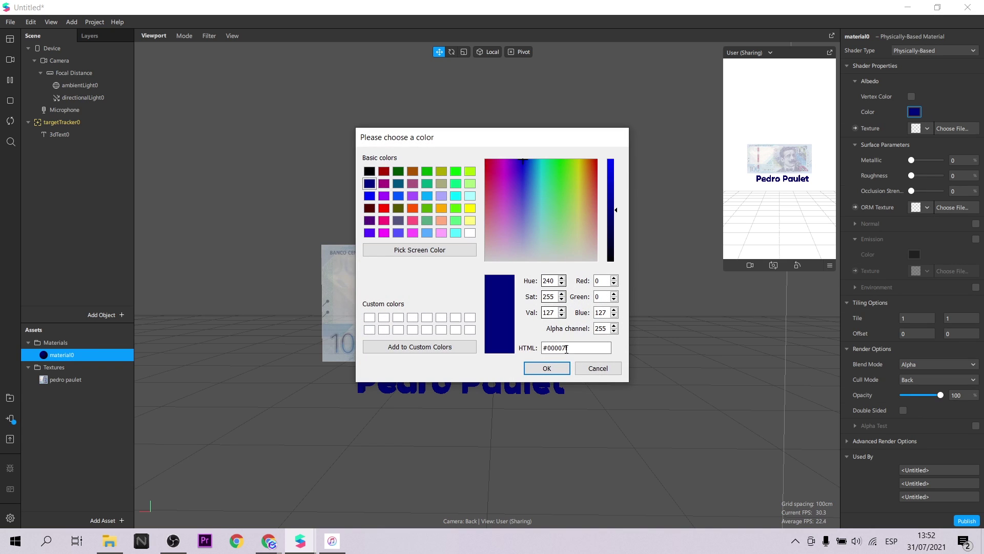
pyautogui.click(559, 368)
# Shift the 3D text slightly along X to about -0.115 so it is centred beneath the banknote
pyautogui.click(61, 136)
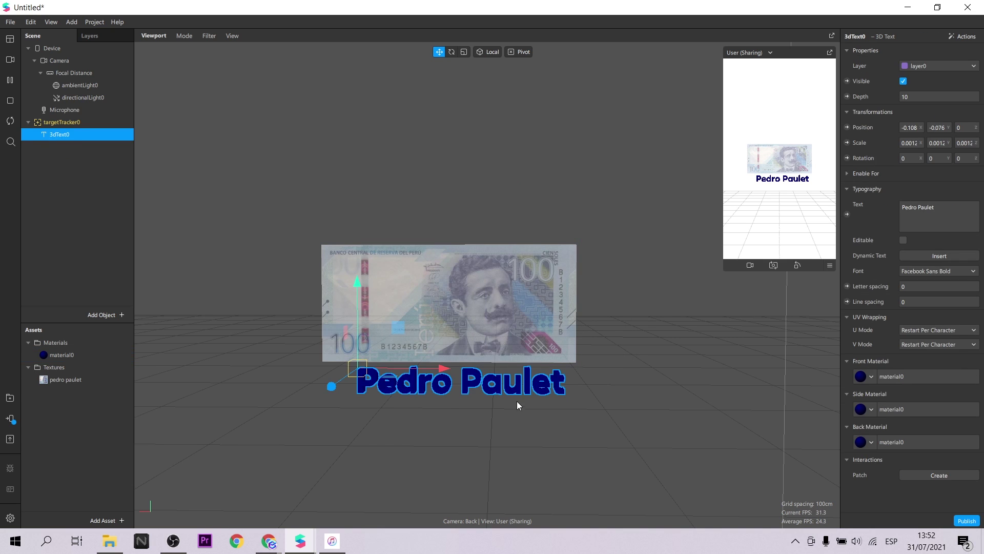
pyautogui.moveTo(444, 369); pyautogui.dragTo(433, 373)
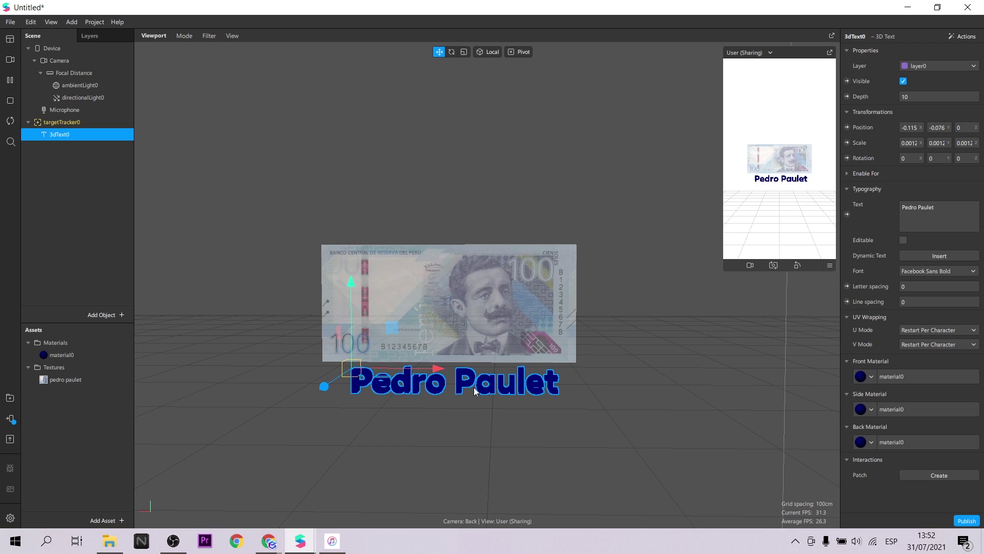
pyautogui.click(407, 447)
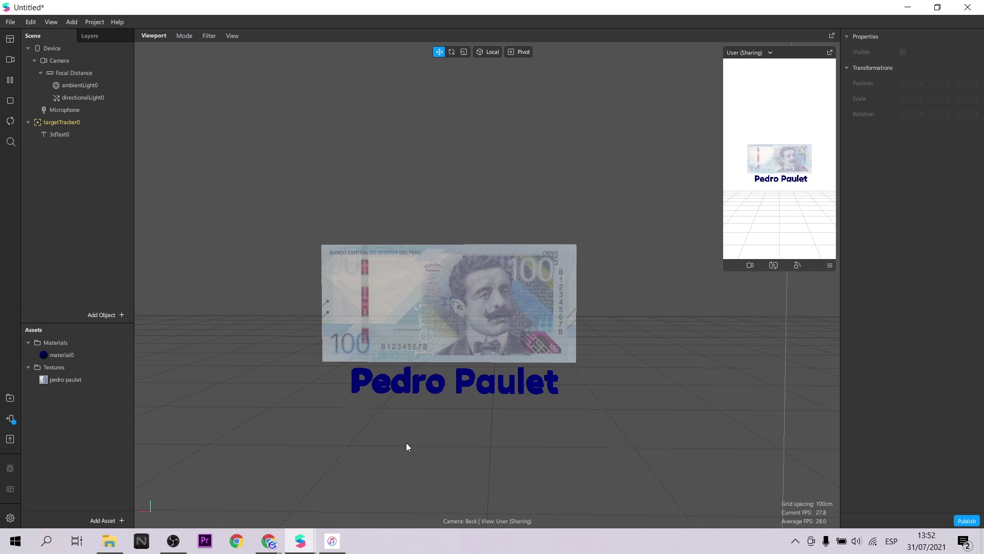
pyautogui.scroll(-1, 518, 245)
pyautogui.moveTo(556, 266); pyautogui.dragTo(567, 260, button='middle')
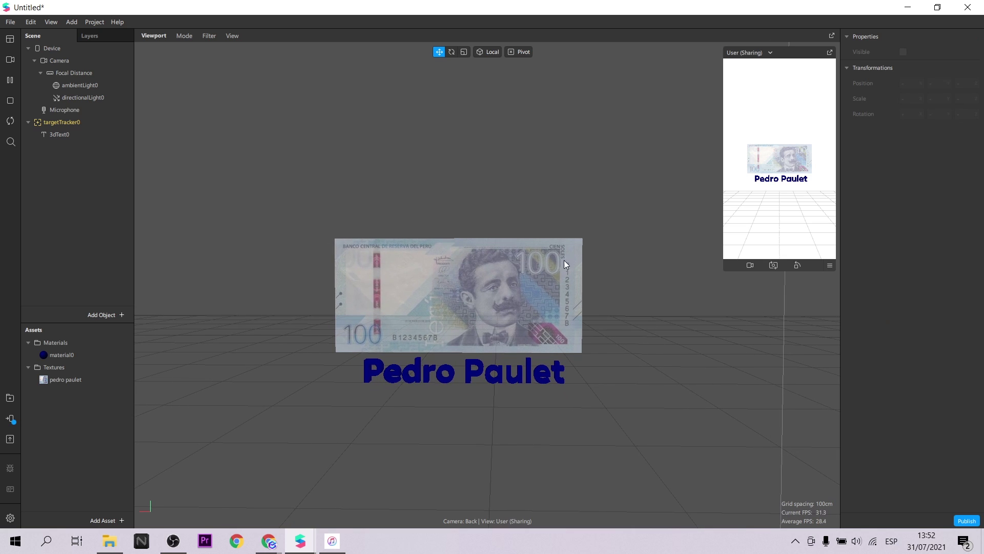
# Show the Patch Editor and add a Runtime patch to it
pyautogui.click(57, 23)
pyautogui.click(66, 36)
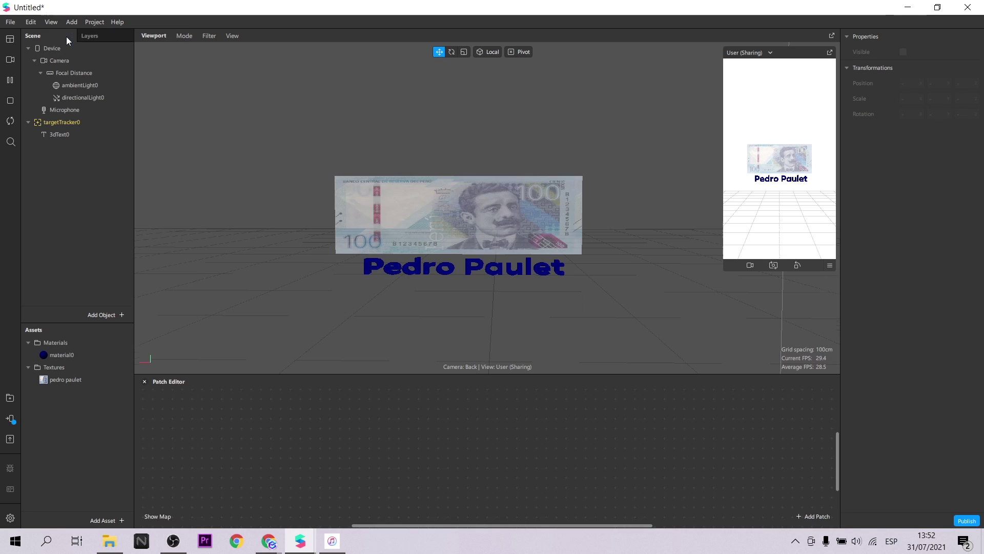
pyautogui.rightClick(261, 455)
pyautogui.write('runt')
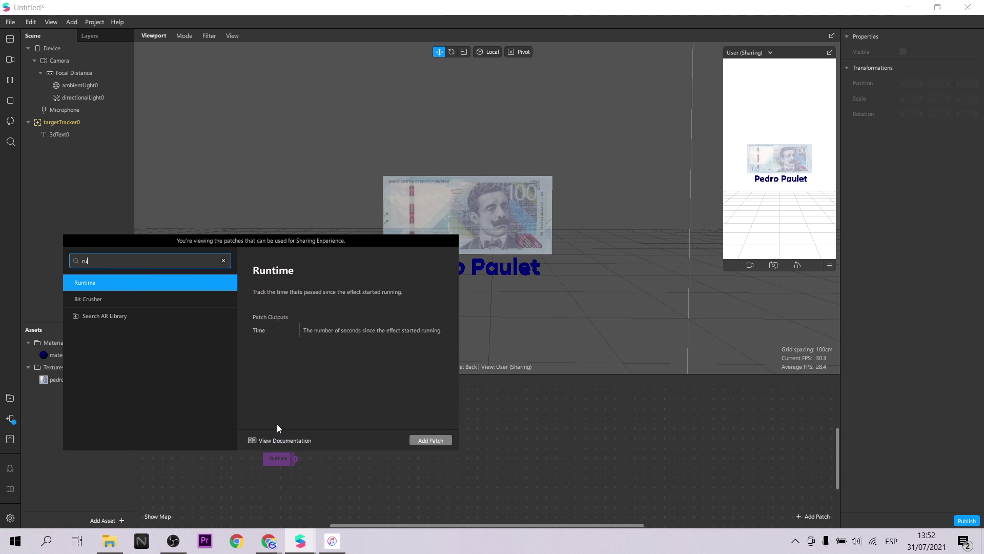
pyautogui.press('Return')
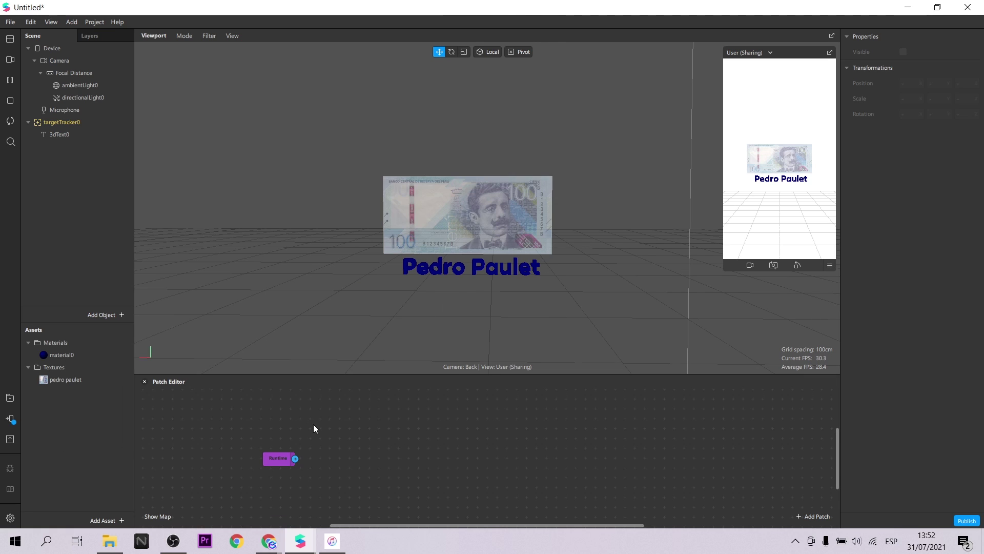
# Create a 3D Position patch from the 3D text and place it well apart from the Runtime patch
pyautogui.click(74, 132)
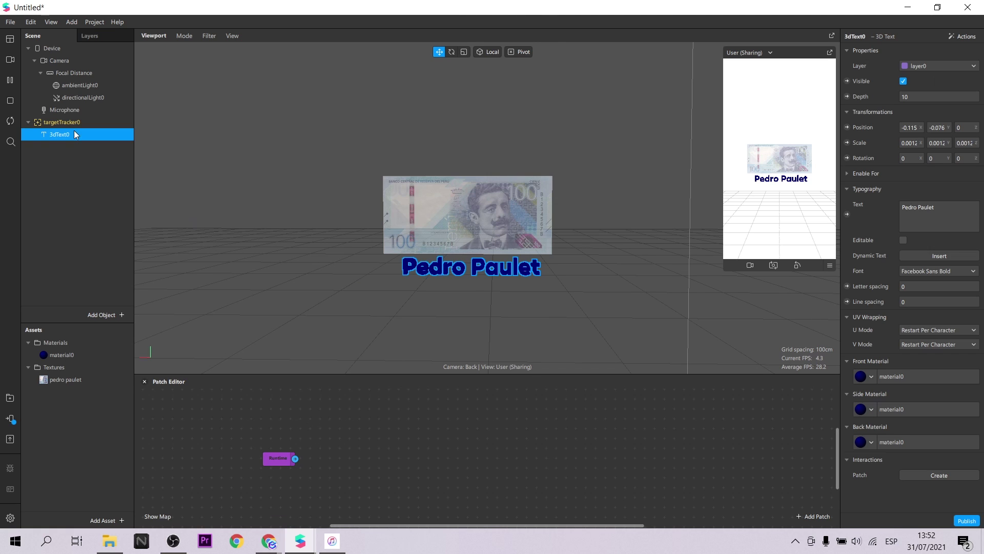
pyautogui.click(847, 127)
pyautogui.moveTo(538, 462); pyautogui.dragTo(597, 432)
# Add a Transition patch and place it between the Runtime and 3D Position patches
pyautogui.click(398, 442)
pyautogui.rightClick(398, 442)
pyautogui.write('tra')
pyautogui.click(276, 290)
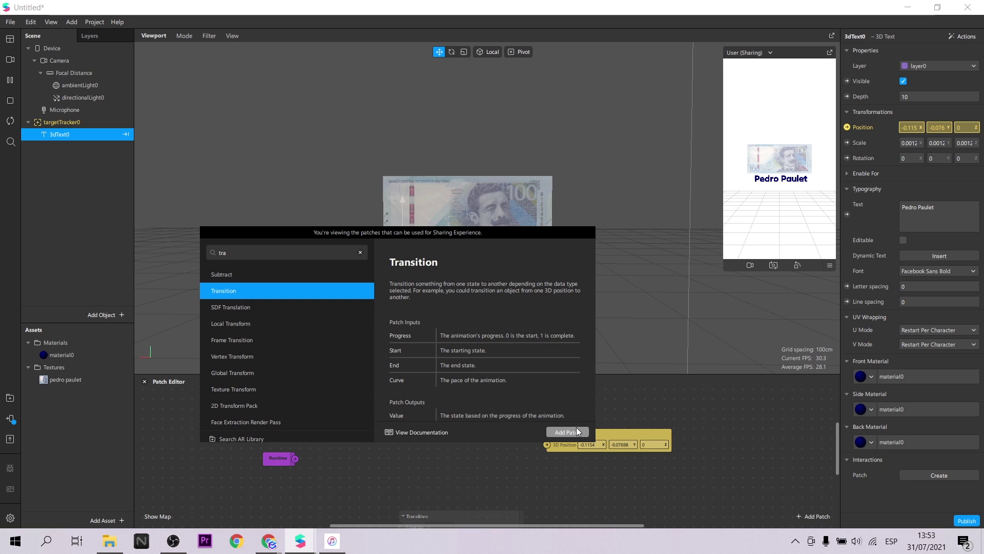
pyautogui.click(567, 432)
pyautogui.moveTo(406, 423); pyautogui.dragTo(402, 423)
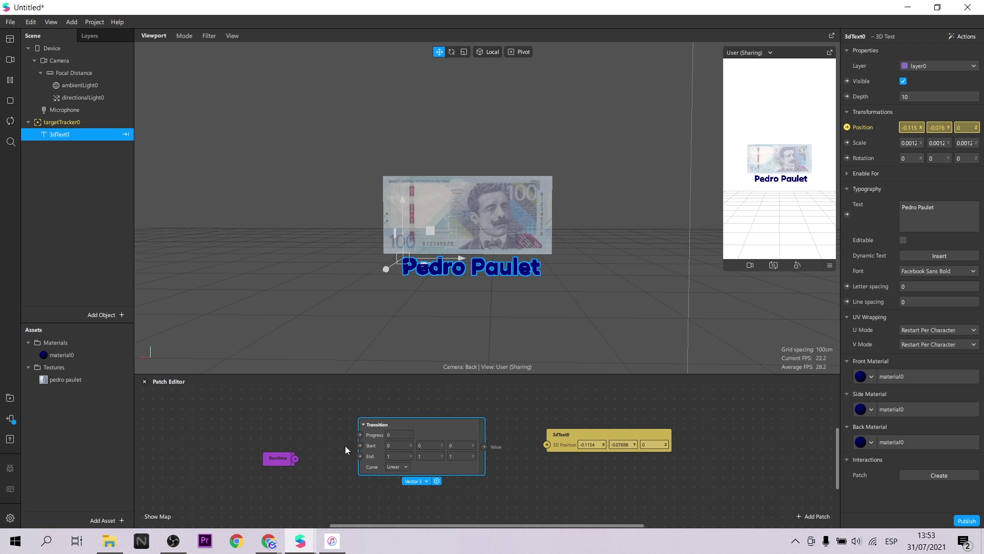
# Connect Runtime to the Transition's Progress and its Value to the text's 3D Position, and restart the preview
pyautogui.moveTo(295, 460); pyautogui.dragTo(362, 435)
pyautogui.moveTo(483, 446); pyautogui.dragTo(546, 444)
pyautogui.click(9, 122)
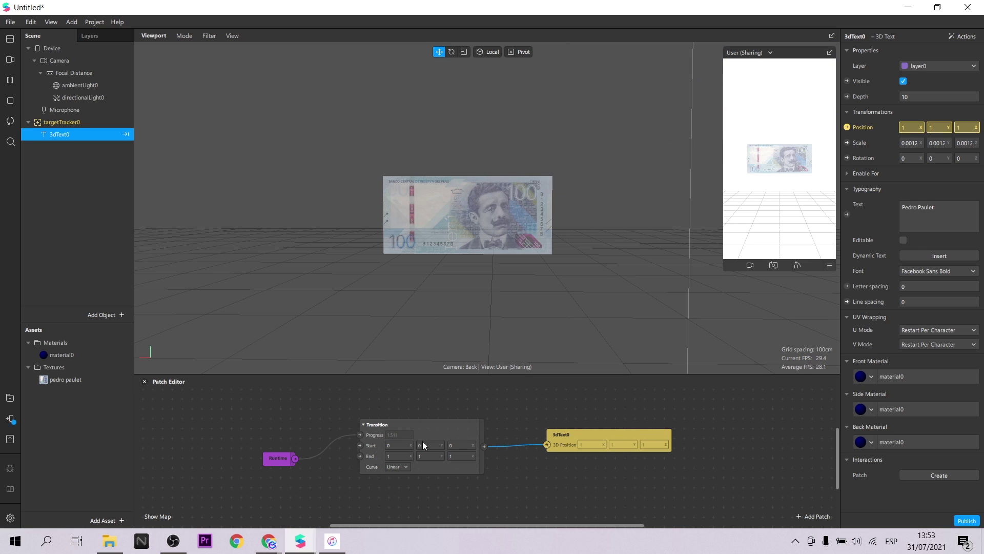
# Set the Transition's End values to 0, -0.08, 0, restarting the preview after each change
pyautogui.click(394, 456)
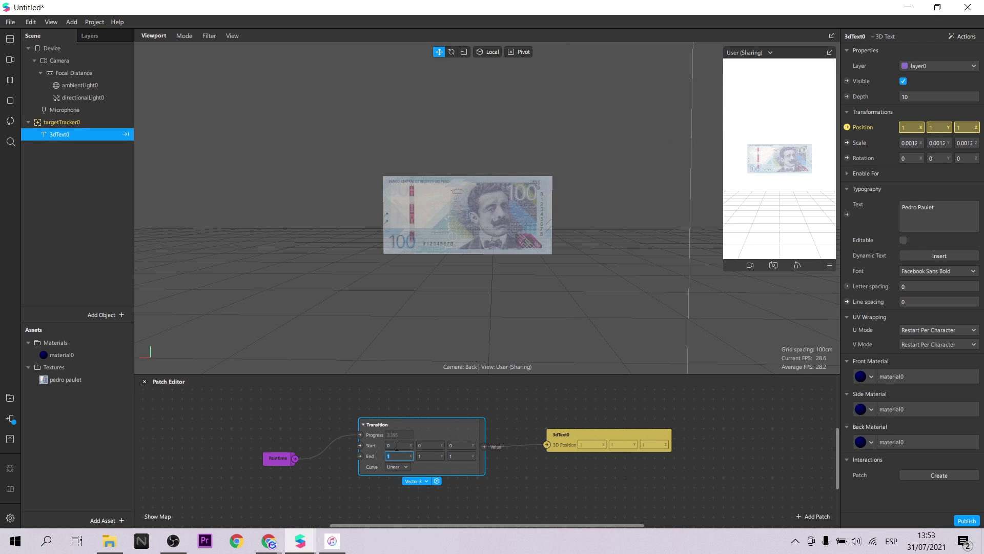
pyautogui.write('0')
pyautogui.press('Return')
pyautogui.click(10, 121)
pyautogui.click(428, 457)
pyautogui.write('-0.08')
pyautogui.press('Return')
pyautogui.click(10, 121)
pyautogui.click(459, 457)
pyautogui.write('0')
pyautogui.press('Return')
pyautogui.click(10, 120)
# Set both the Start X and the End X of the Transition patch to -0.1
pyautogui.click(402, 446)
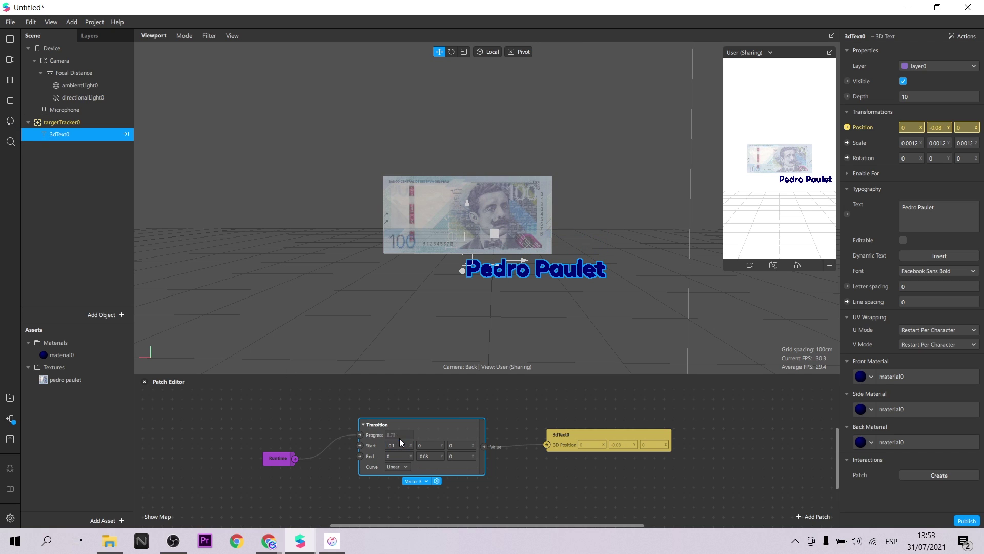
pyautogui.click(398, 456)
pyautogui.write('-0.1')
pyautogui.press('Return')
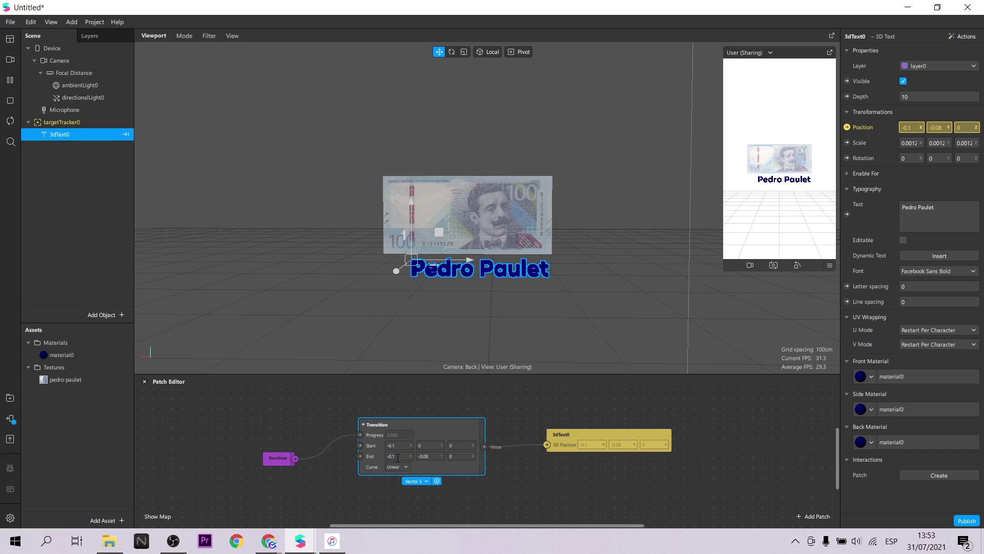
# Try -0.15 for the Transition's Start X and End X
pyautogui.click(401, 445)
pyautogui.write('5')
pyautogui.press('Return')
pyautogui.click(402, 455)
pyautogui.write('5')
pyautogui.press('Return')
# Try -0.13 for the Transition's Start X and End X
pyautogui.click(404, 445)
pyautogui.press('BackSpace')
pyautogui.write('3')
pyautogui.press('Return')
pyautogui.click(403, 456)
pyautogui.press('BackSpace')
pyautogui.write('3')
pyautogui.press('Return')
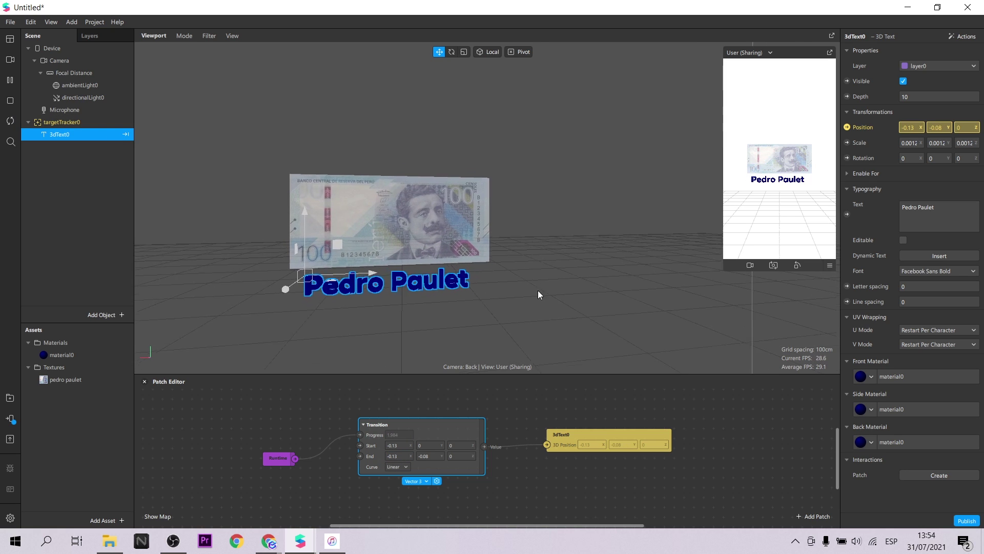
# Set the Transition's Start X and End X to -0.12
pyautogui.click(403, 445)
pyautogui.press('BackSpace')
pyautogui.write('2')
pyautogui.press('Return')
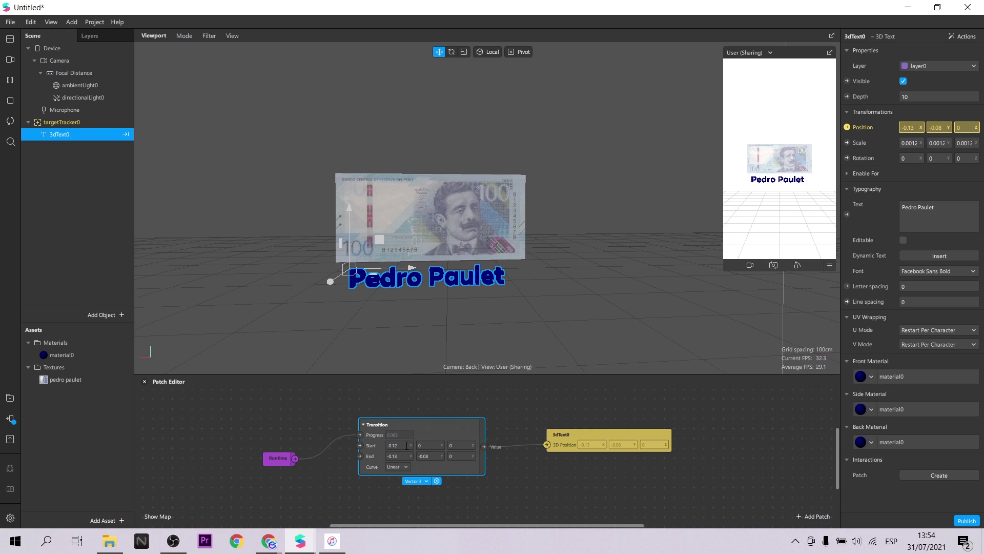
pyautogui.click(407, 454)
pyautogui.press('BackSpace')
pyautogui.write('2')
pyautogui.press('Return')
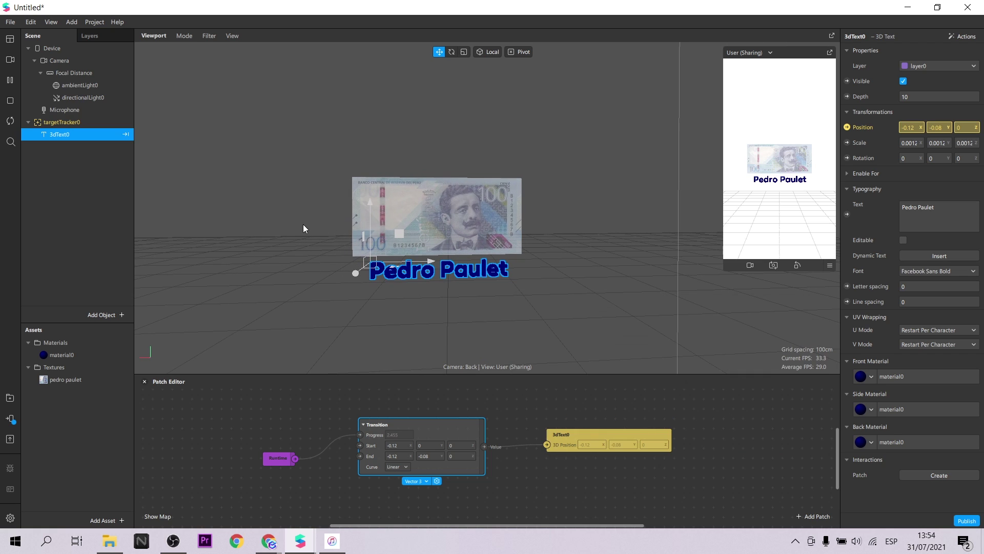
pyautogui.scroll(-5, 303, 223)
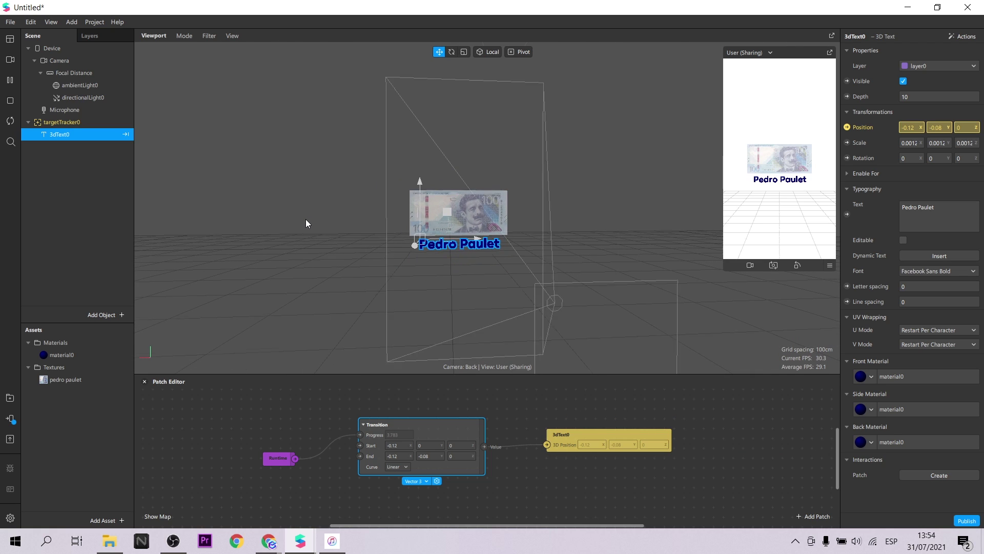
pyautogui.scroll(4, 343, 213)
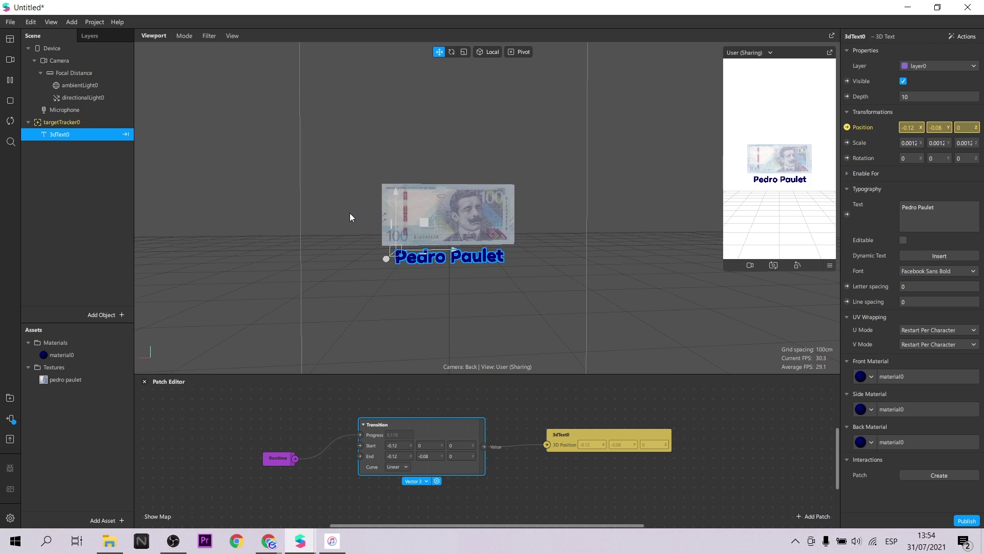
pyautogui.scroll(2, 358, 224)
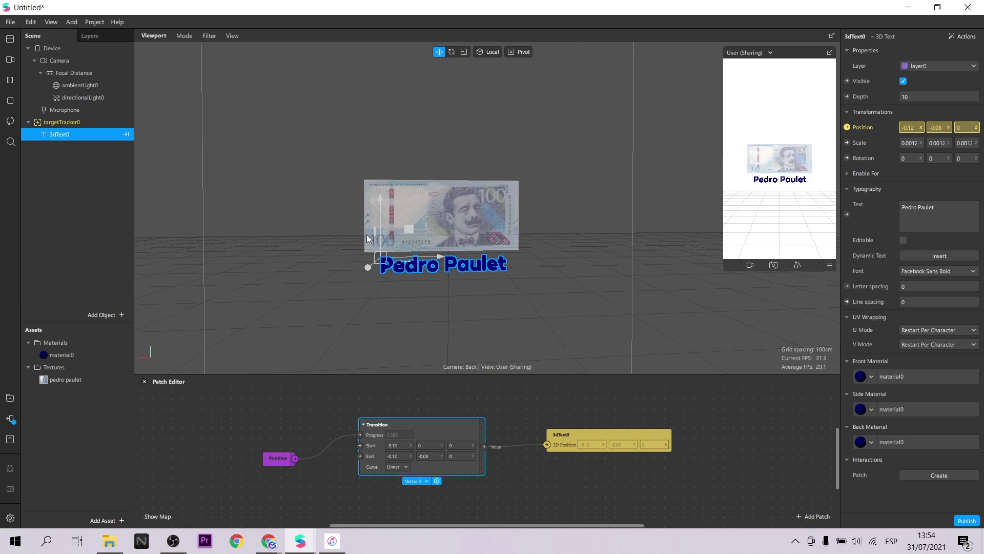
pyautogui.click(545, 296)
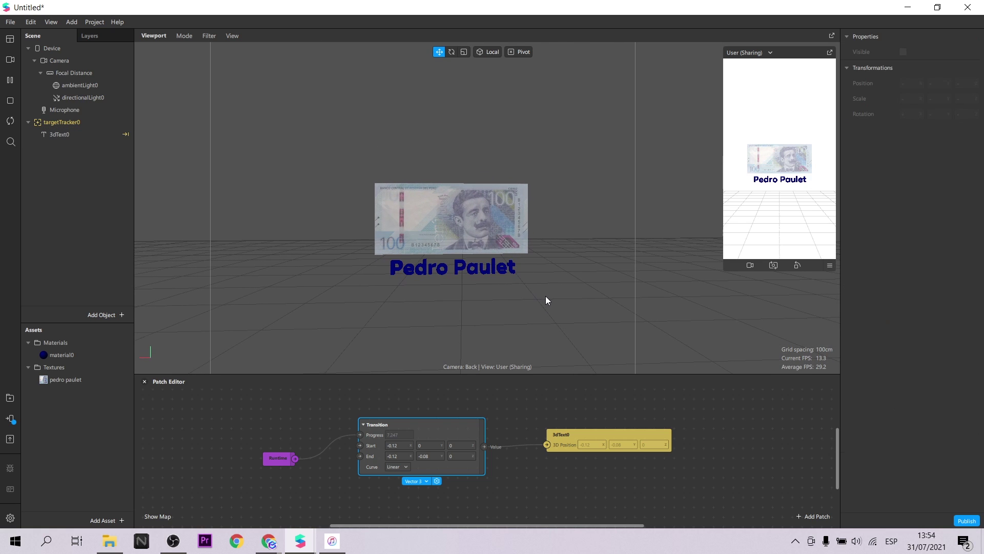
pyautogui.scroll(-3, 545, 293)
pyautogui.scroll(3, 547, 282)
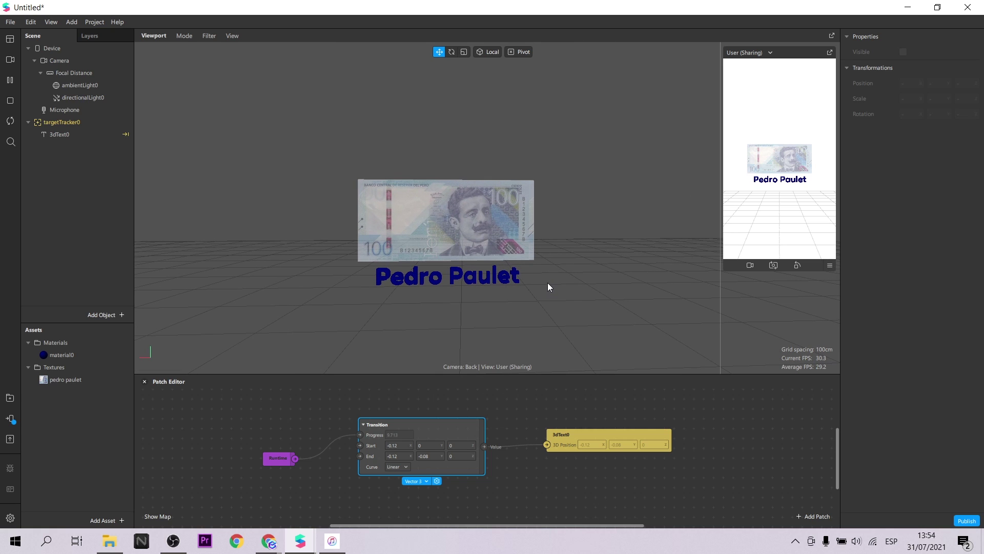
# Import the Cube Primitive from the AR Library's 3D Shapes and place it under targetTracker0
pyautogui.click(89, 123)
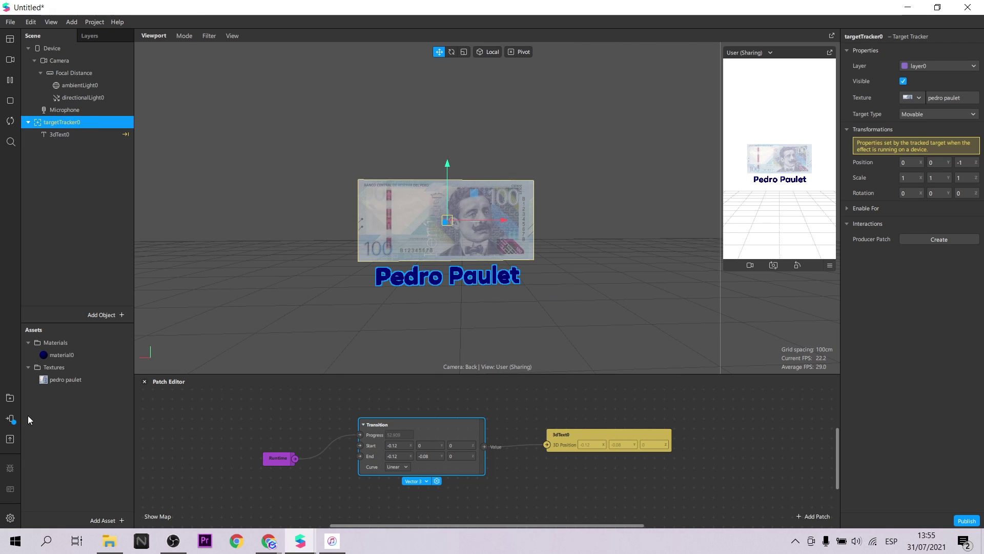
pyautogui.click(11, 397)
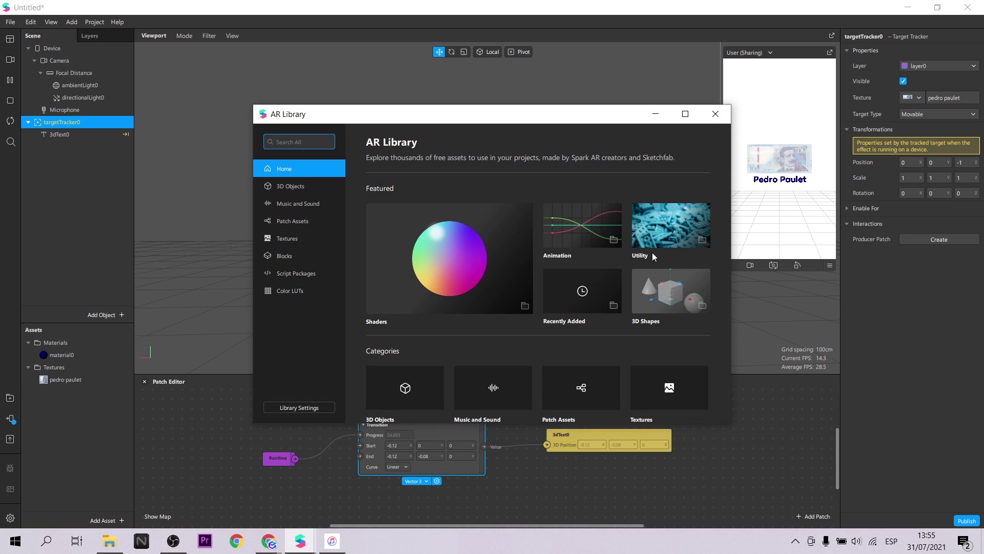
pyautogui.click(666, 287)
pyautogui.click(413, 236)
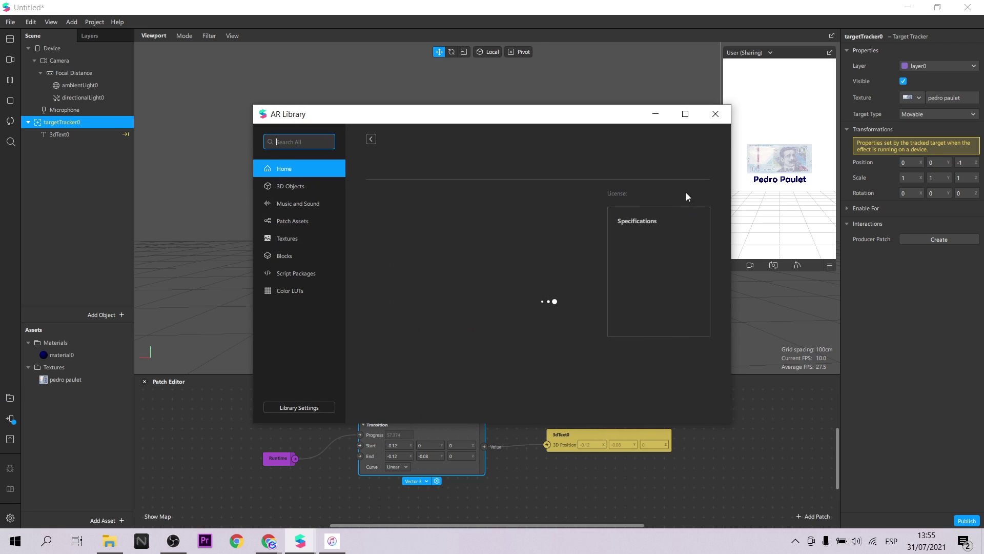
pyautogui.click(676, 165)
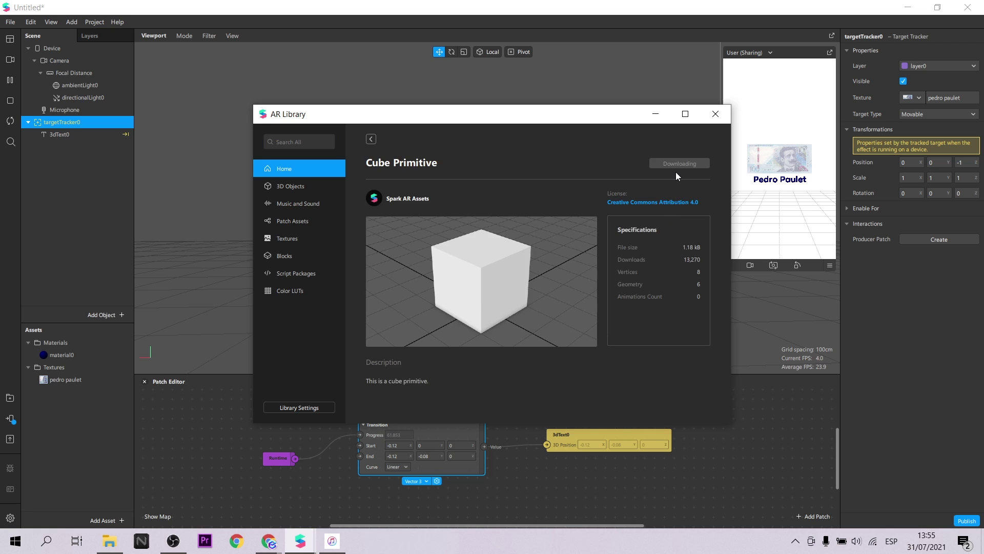
pyautogui.click(716, 114)
pyautogui.moveTo(30, 342); pyautogui.dragTo(76, 123)
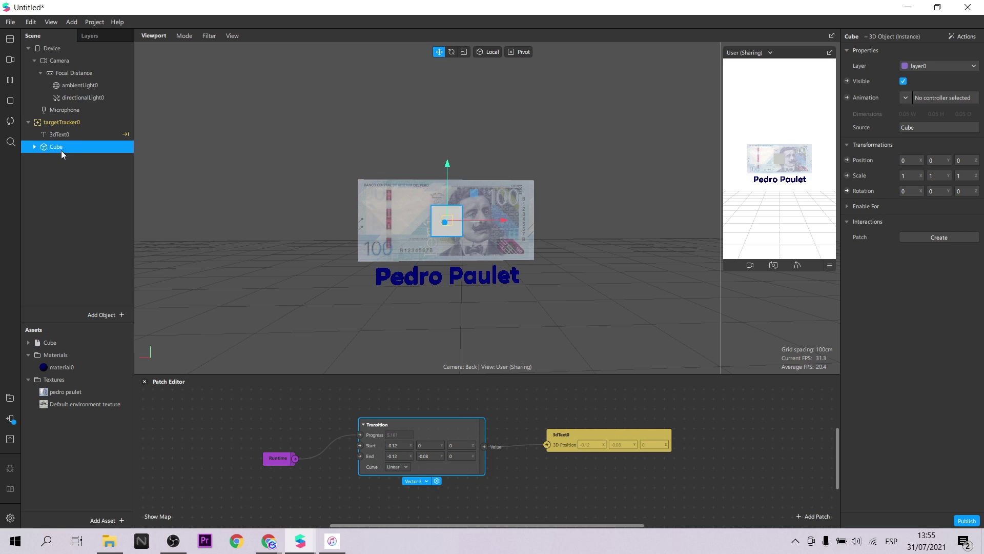
# Rename the cube under the target tracker as "nacimiento"
pyautogui.doubleClick(57, 147)
pyautogui.write('nacimiento')
pyautogui.press('Return')
# Duplicate the nacimiento cube and rename the copy "invento"
pyautogui.rightClick(64, 147)
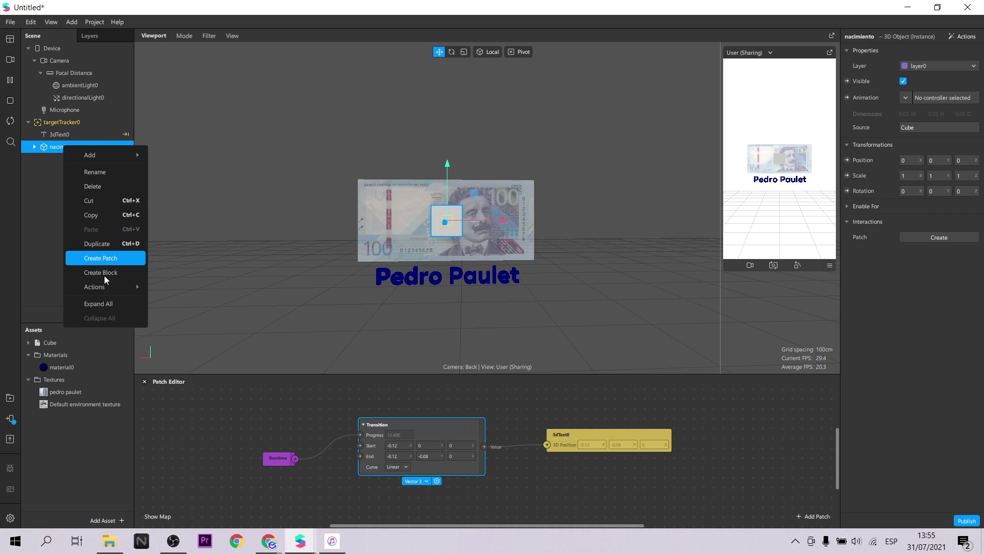
pyautogui.click(99, 245)
pyautogui.click(67, 158)
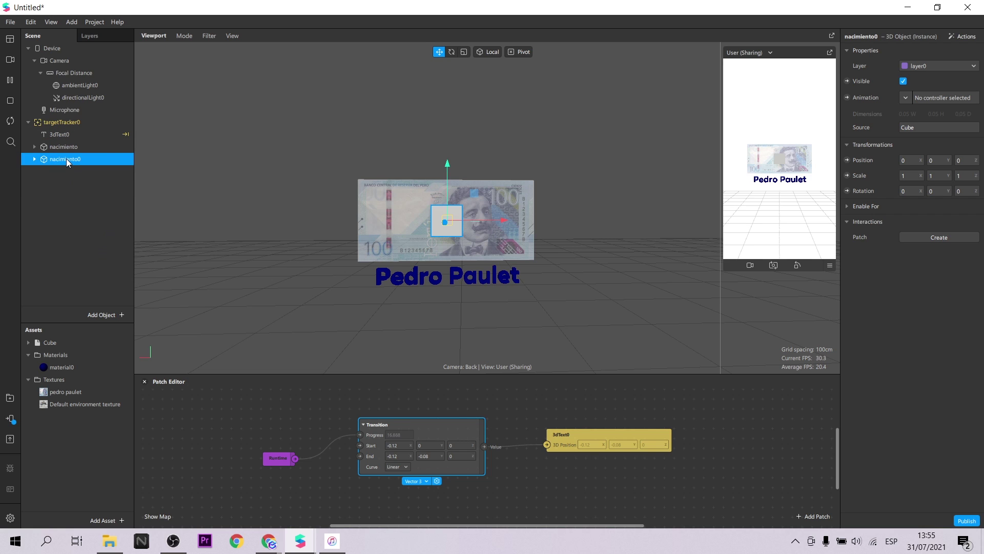
pyautogui.click(64, 160)
pyautogui.write('invento')
pyautogui.press('Return')
# Move the invento cube above the banknote's left end and the nacimiento cube above its right end, at about X 0.115, Y 0.106
pyautogui.moveTo(446, 176); pyautogui.dragTo(432, 160)
pyautogui.click(60, 122)
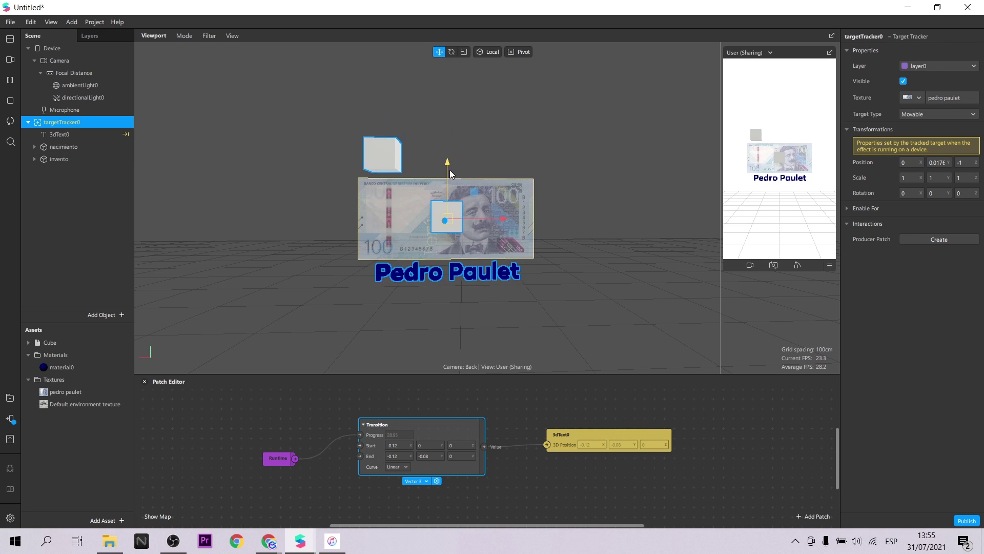
pyautogui.click(34, 159)
pyautogui.click(77, 158)
pyautogui.click(64, 147)
pyautogui.moveTo(450, 176); pyautogui.dragTo(515, 126)
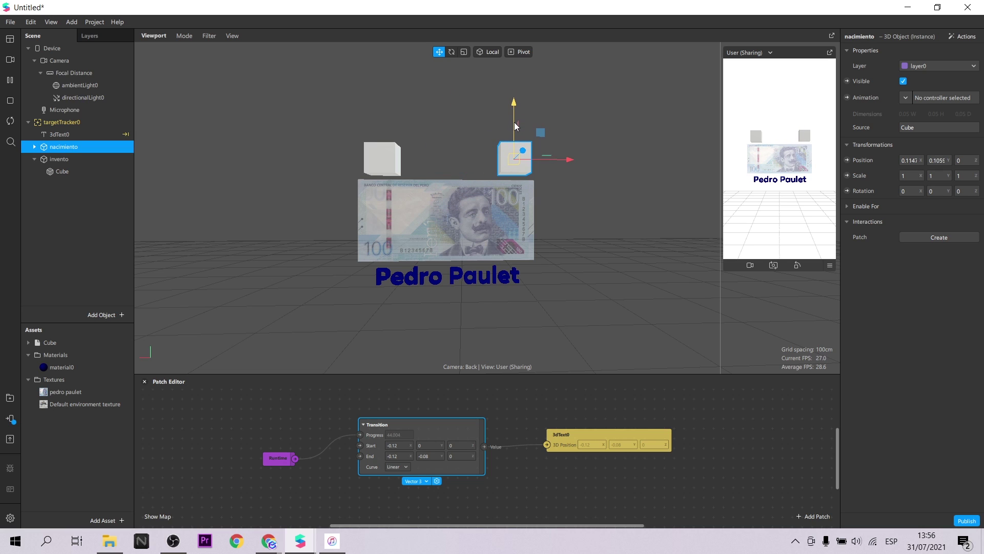
# Examine the placement of the nacimiento and invento cubes above the banknote
pyautogui.click(382, 162)
pyautogui.click(522, 161)
pyautogui.click(65, 171)
pyautogui.click(69, 159)
pyautogui.click(66, 146)
pyautogui.scroll(1, 517, 150)
pyautogui.scroll(1, 518, 149)
pyautogui.moveTo(597, 205)
pyautogui.mouseDown(button='right')
pyautogui.moveTo(558, 203)
pyautogui.moveTo(599, 207)
pyautogui.mouseUp(button='right')
pyautogui.scroll(-4, 600, 187)
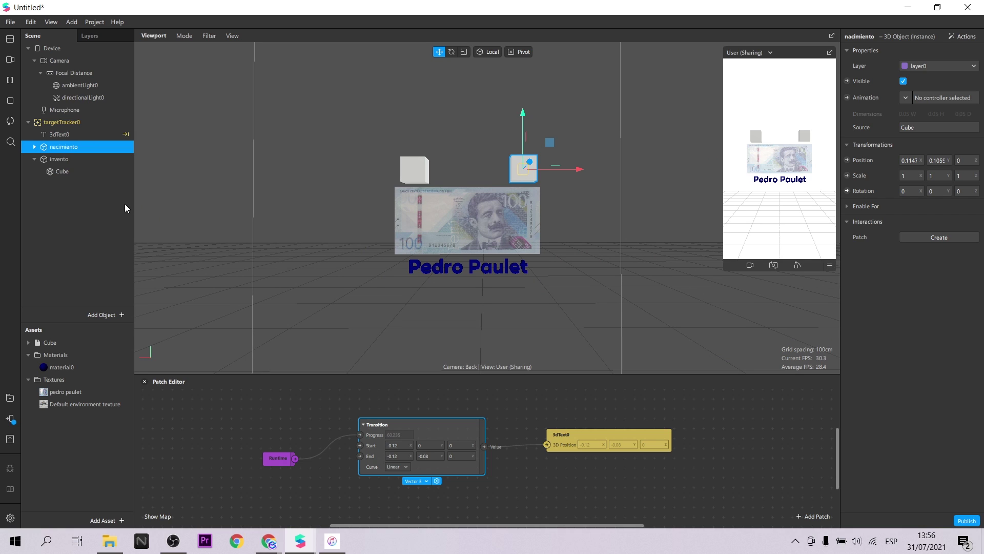
# Set the Cube_mat material's colour to dark blue (#00007f) and its Metallic value to about 39%
pyautogui.click(34, 146)
pyautogui.click(53, 158)
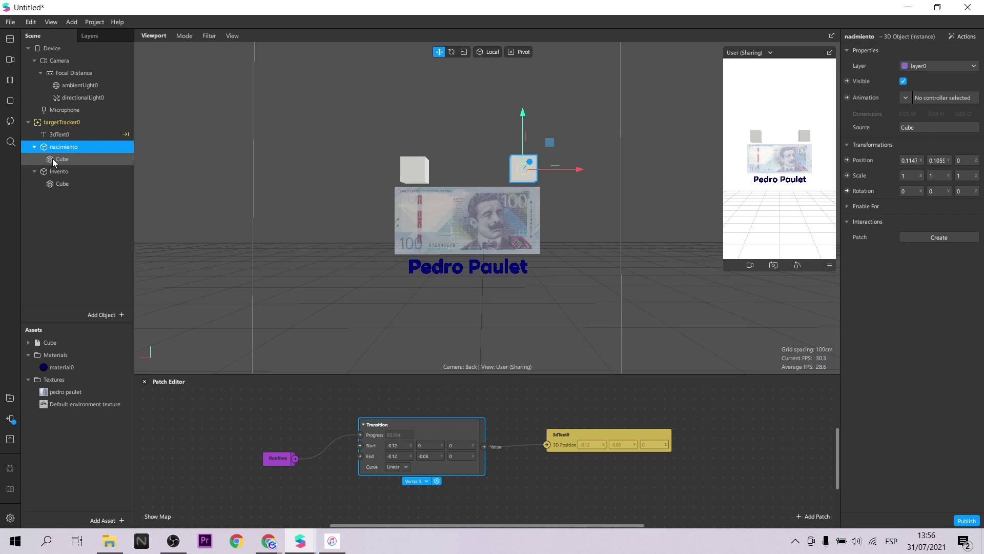
pyautogui.click(873, 191)
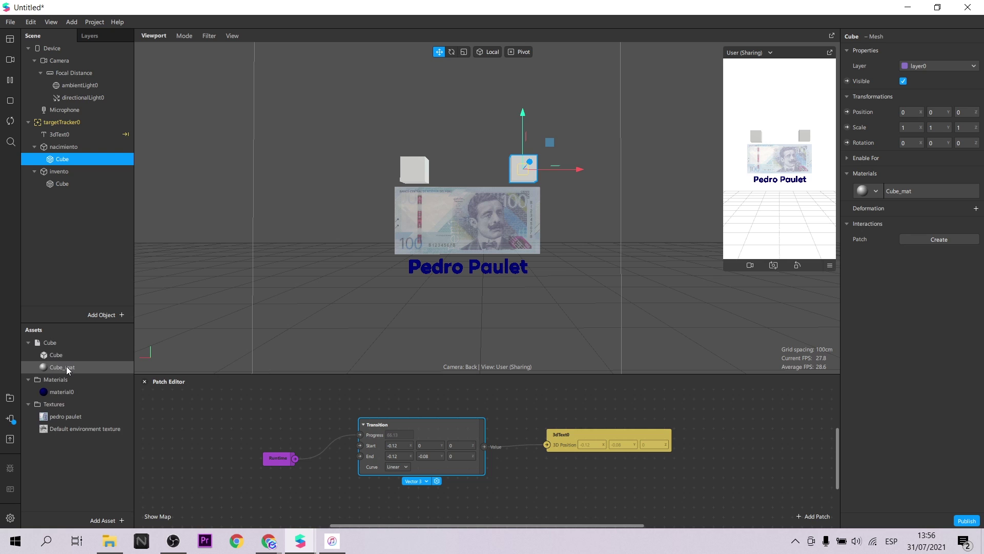
pyautogui.click(914, 112)
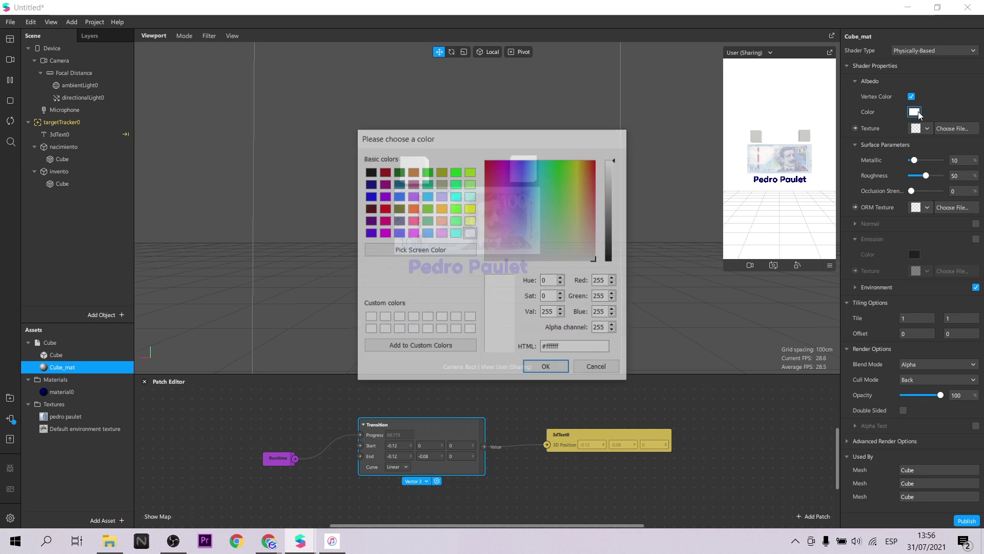
pyautogui.click(369, 183)
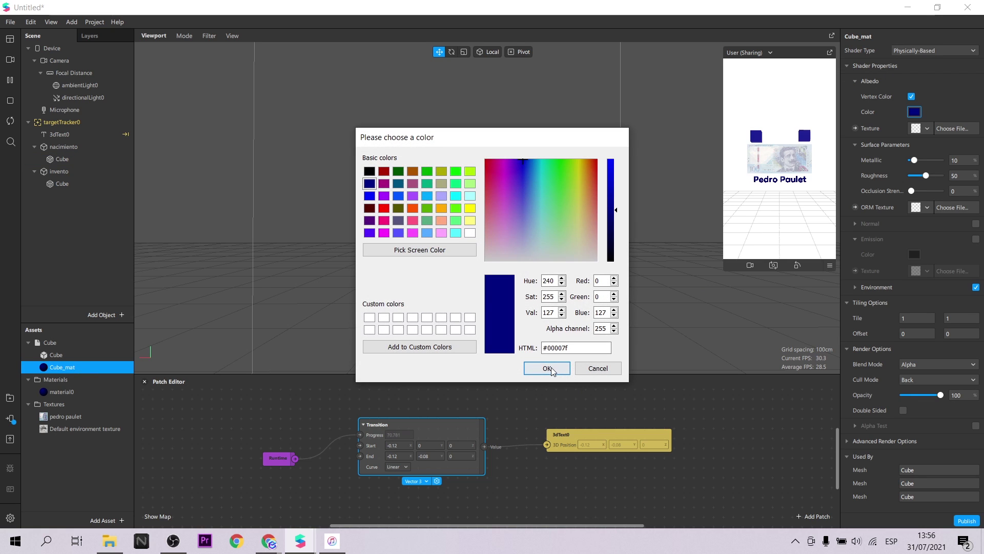
pyautogui.click(547, 368)
pyautogui.click(924, 161)
pyautogui.moveTo(924, 161); pyautogui.dragTo(927, 162)
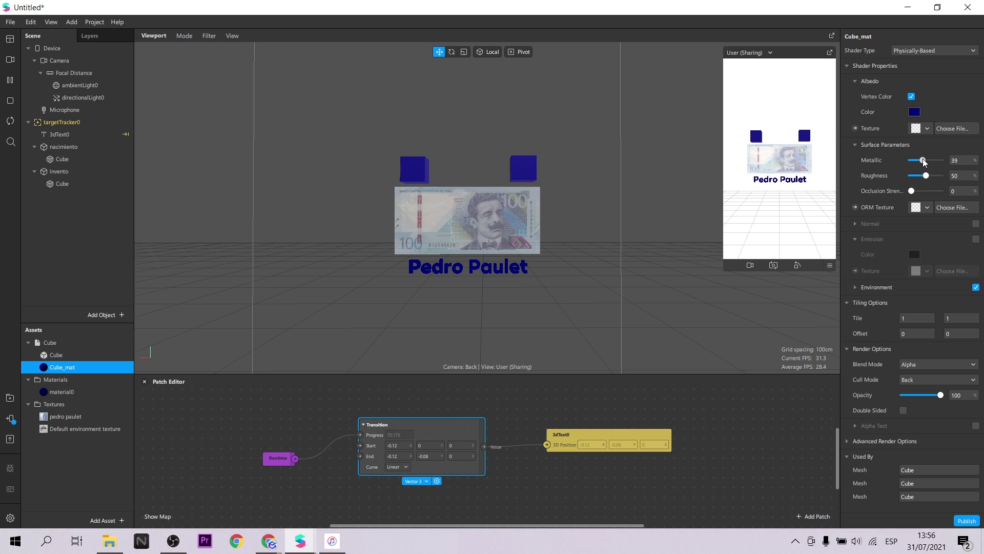
pyautogui.scroll(4, 464, 211)
pyautogui.scroll(-3, 468, 209)
pyautogui.scroll(1, 255, 432)
pyautogui.moveTo(255, 432); pyautogui.dragTo(583, 482)
pyautogui.scroll(1, 561, 450)
pyautogui.click(376, 435)
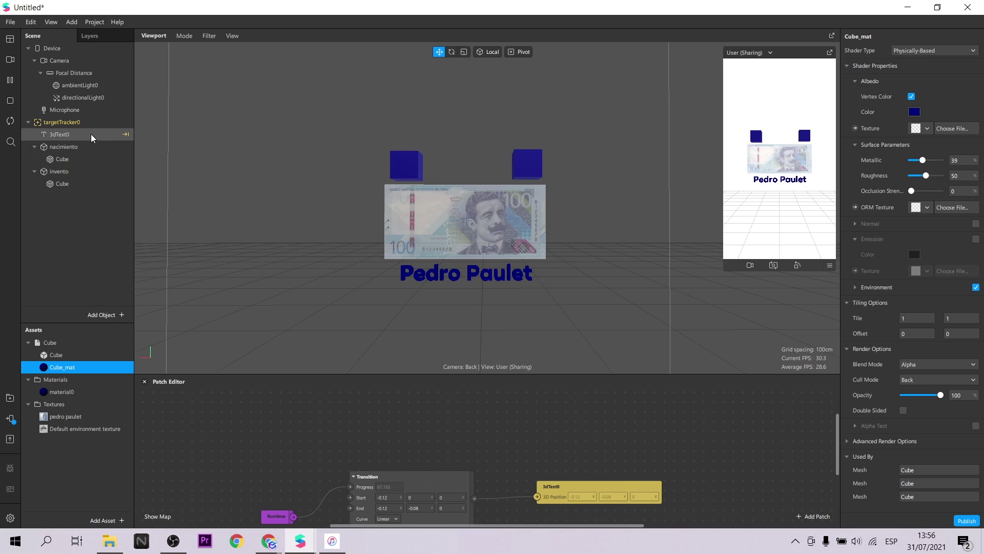
# Add a plane as a child of the nacimiento object
pyautogui.click(73, 146)
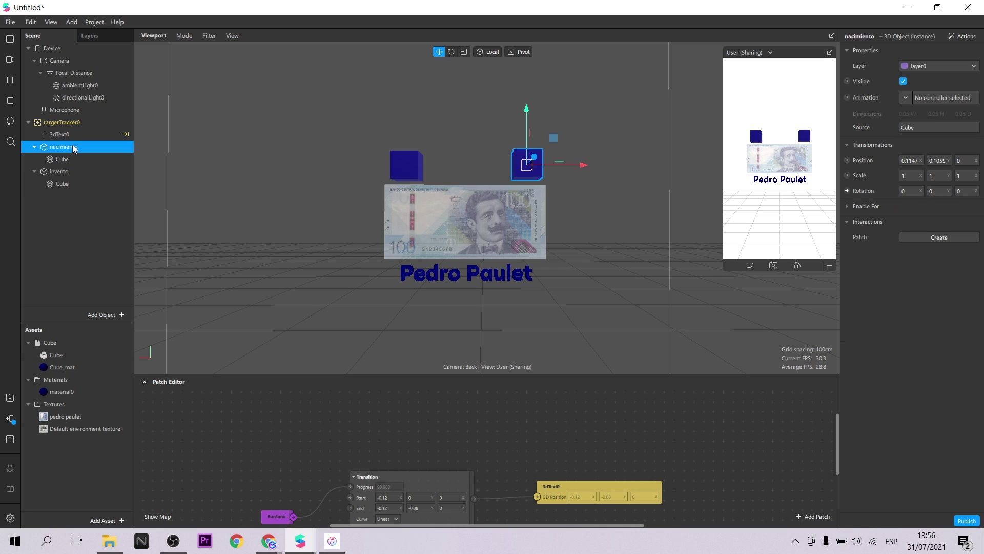
pyautogui.click(73, 172)
pyautogui.click(62, 146)
pyautogui.rightClick(65, 147)
pyautogui.moveTo(99, 157)
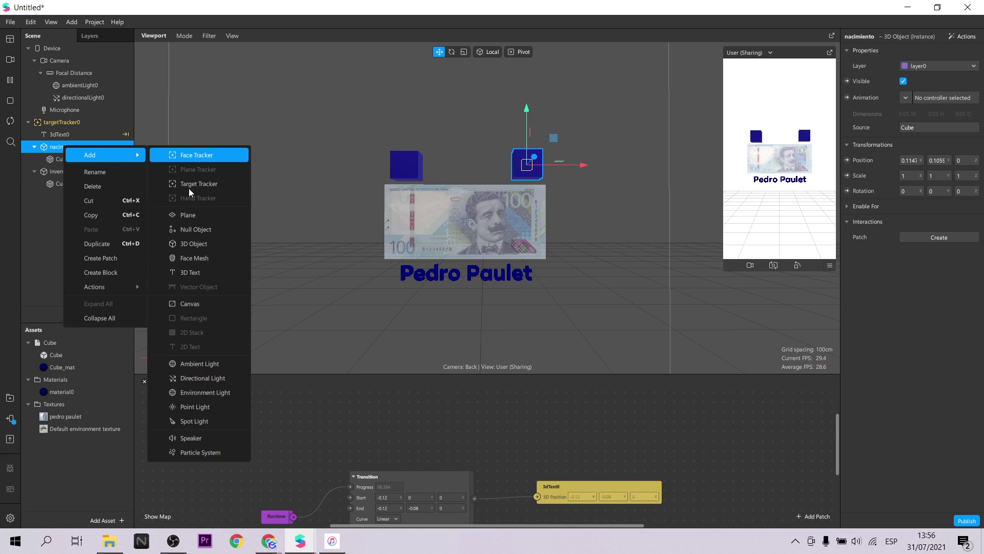
pyautogui.click(207, 217)
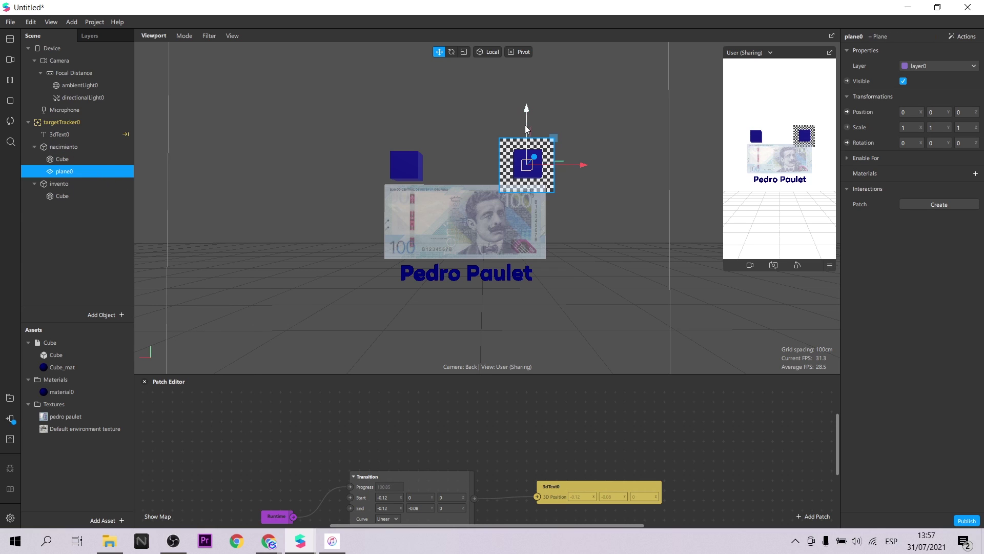
# Move nacimiento's plane in front of the banknote's centre, to about X -0.118, Y -0.103, Z 0.057
pyautogui.moveTo(527, 121); pyautogui.dragTo(515, 179)
pyautogui.moveTo(582, 220); pyautogui.dragTo(528, 221)
pyautogui.moveTo(468, 224); pyautogui.dragTo(499, 222)
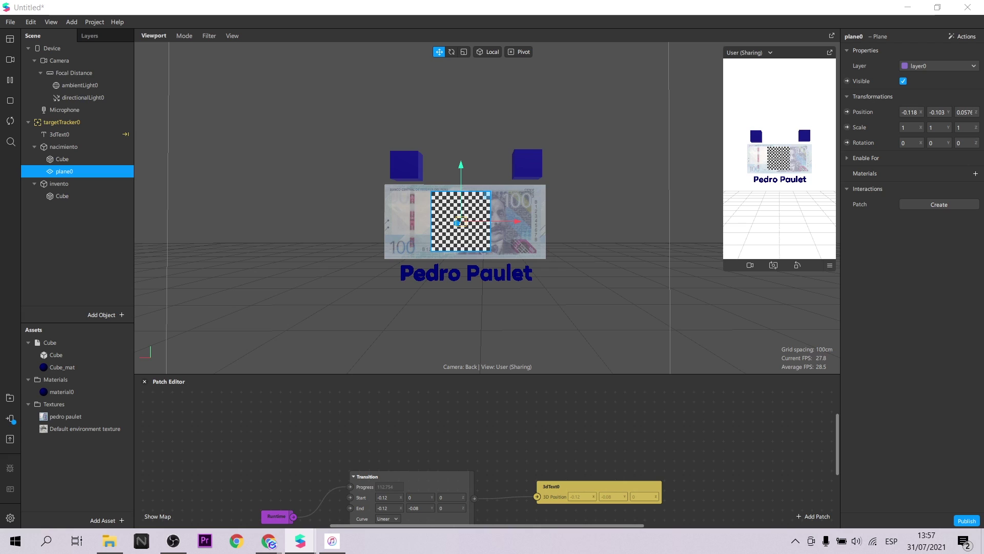
# Create a new material for nacimiento's plane and set its shader type to Flat
pyautogui.click(64, 147)
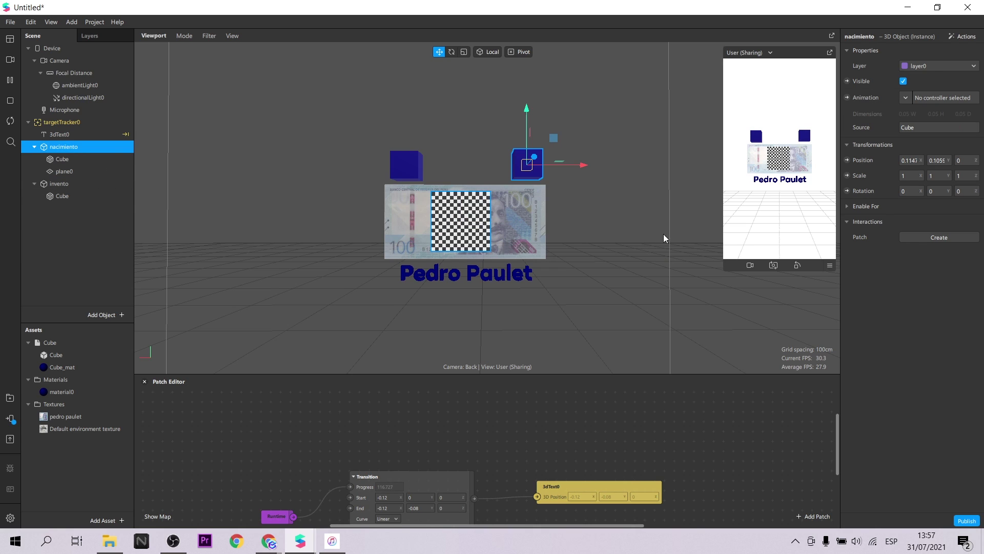
pyautogui.click(84, 171)
pyautogui.click(975, 174)
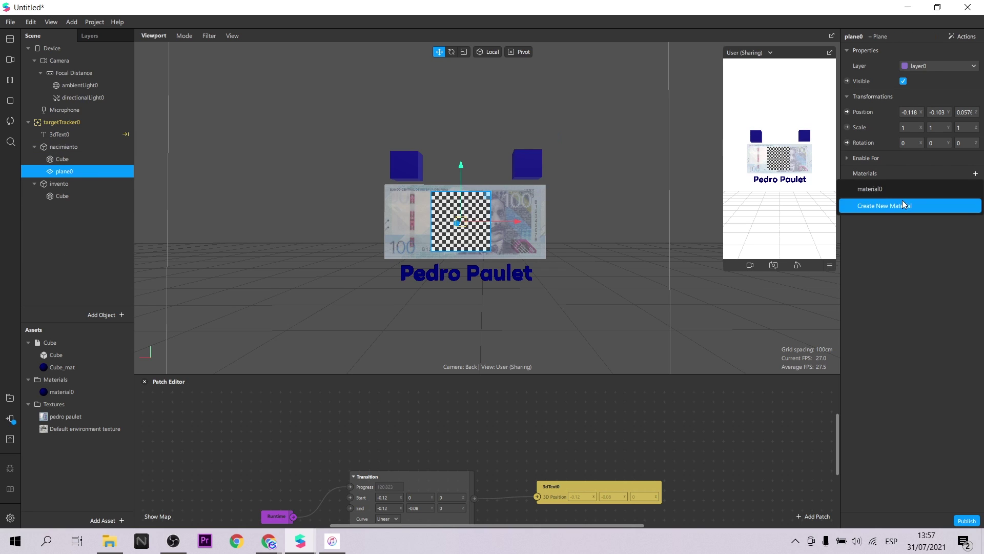
pyautogui.click(902, 201)
pyautogui.click(61, 404)
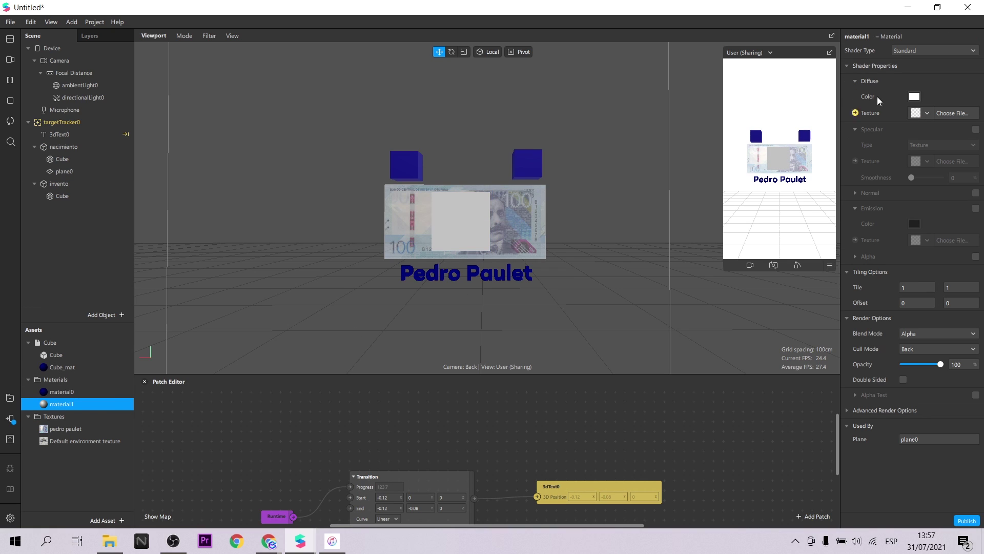
pyautogui.click(919, 50)
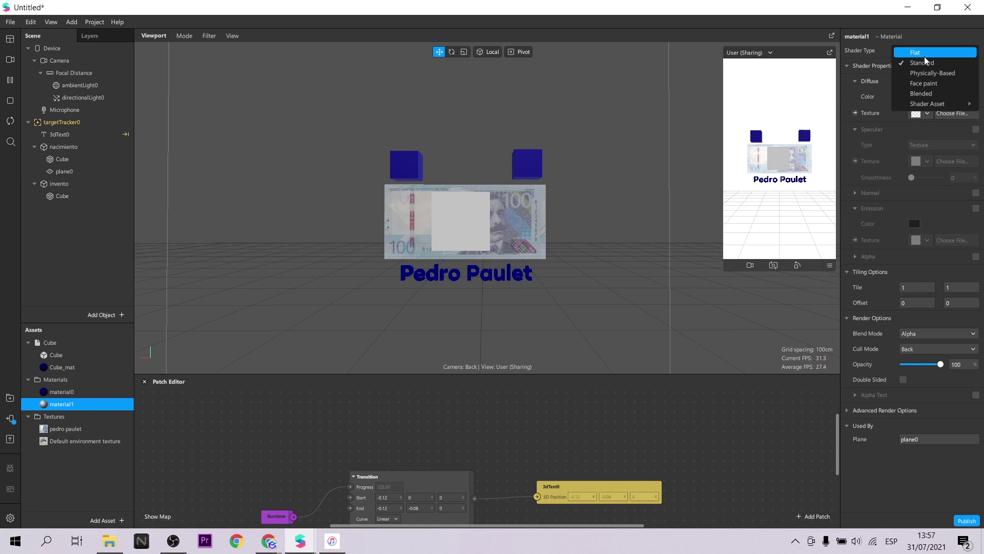
pyautogui.click(922, 54)
# Import the image "pedro paulet aqp" as the diffuse texture of the nacimiento plane's material
pyautogui.click(926, 113)
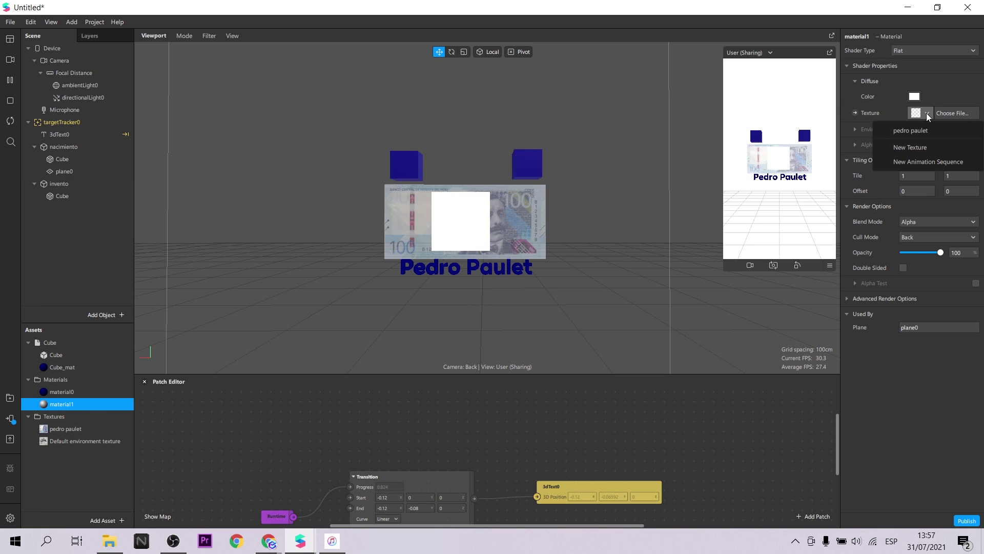
pyautogui.click(910, 147)
pyautogui.click(287, 125)
pyautogui.press('Return')
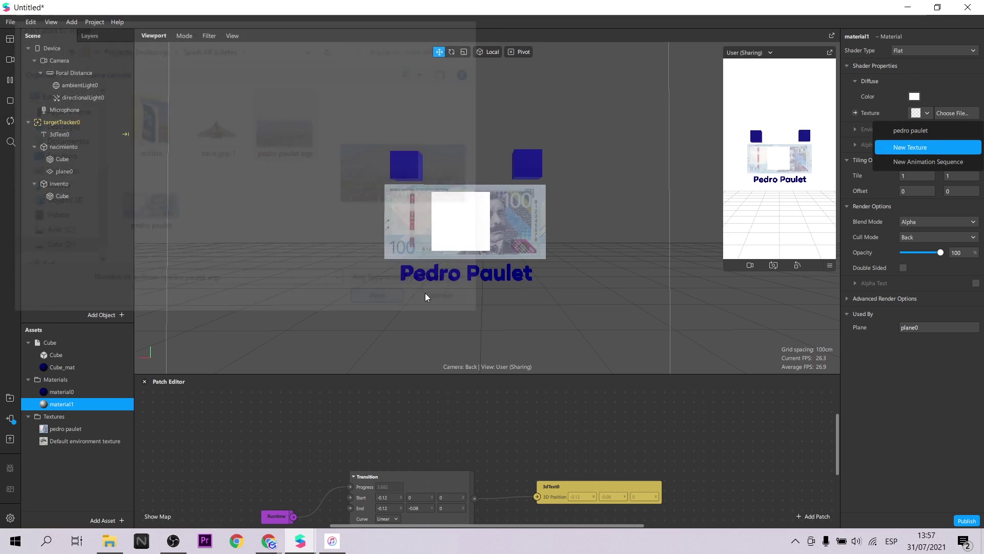
# Scale nacimiento's plane to about 2.018 in X and 1.181 in Y so the landscape photo covers most of the banknote
pyautogui.click(74, 172)
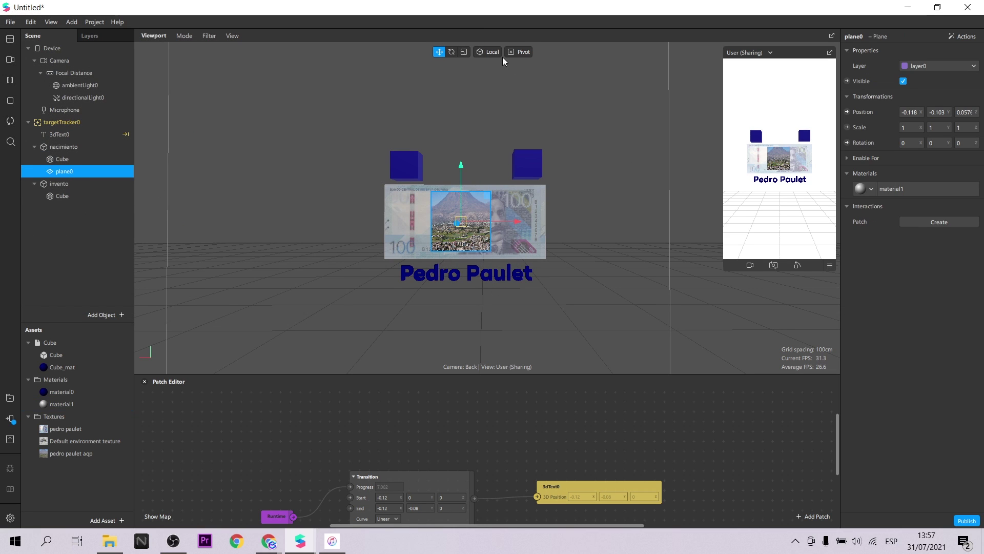
pyautogui.click(464, 52)
pyautogui.moveTo(497, 222); pyautogui.dragTo(499, 193)
pyautogui.moveTo(512, 222); pyautogui.dragTo(533, 221)
pyautogui.scroll(3, 435, 241)
pyautogui.hotkey('ctrl', 'z')
pyautogui.scroll(1, 456, 222)
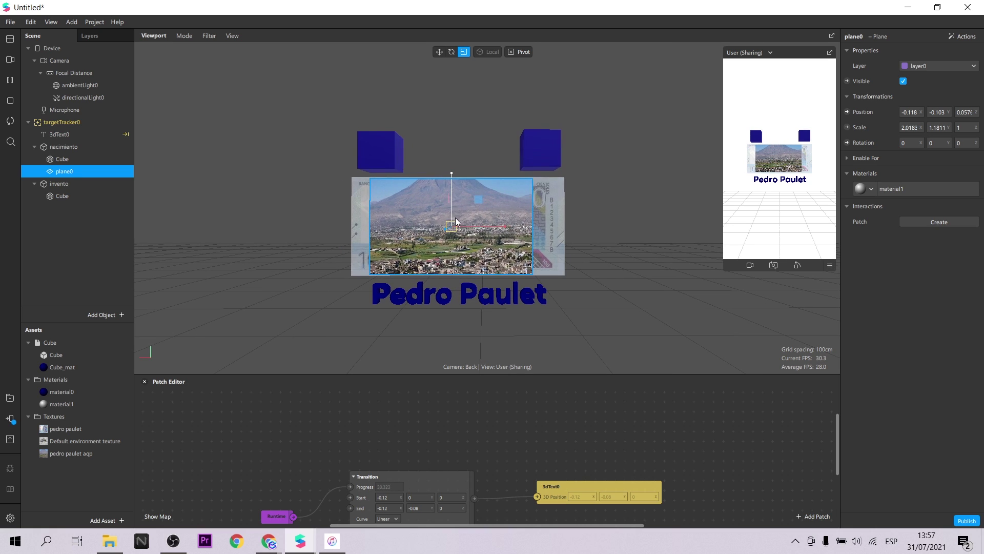
pyautogui.scroll(3, 276, 403)
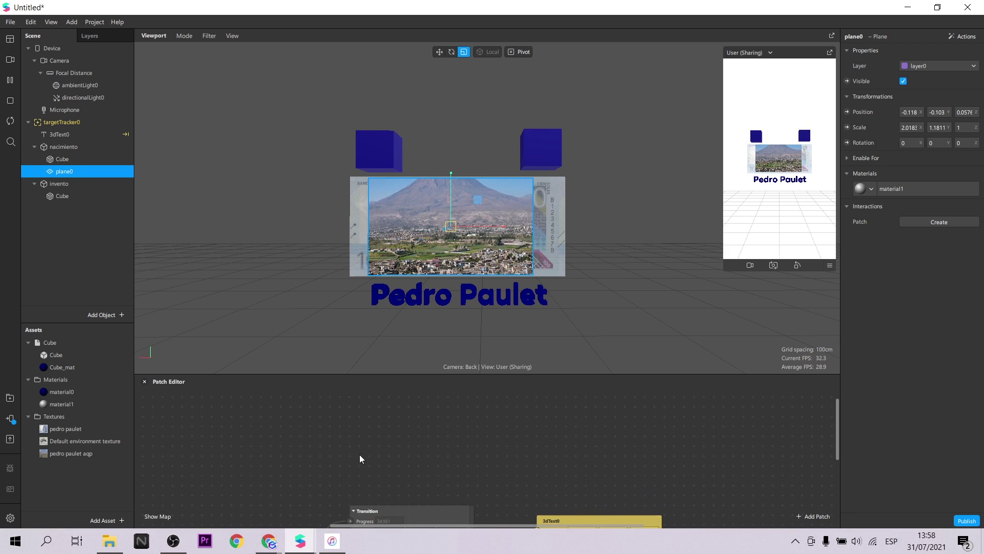
# Add a plane as a child of the invento object
pyautogui.click(64, 147)
pyautogui.click(70, 174)
pyautogui.click(60, 184)
pyautogui.rightClick(57, 184)
pyautogui.moveTo(114, 192)
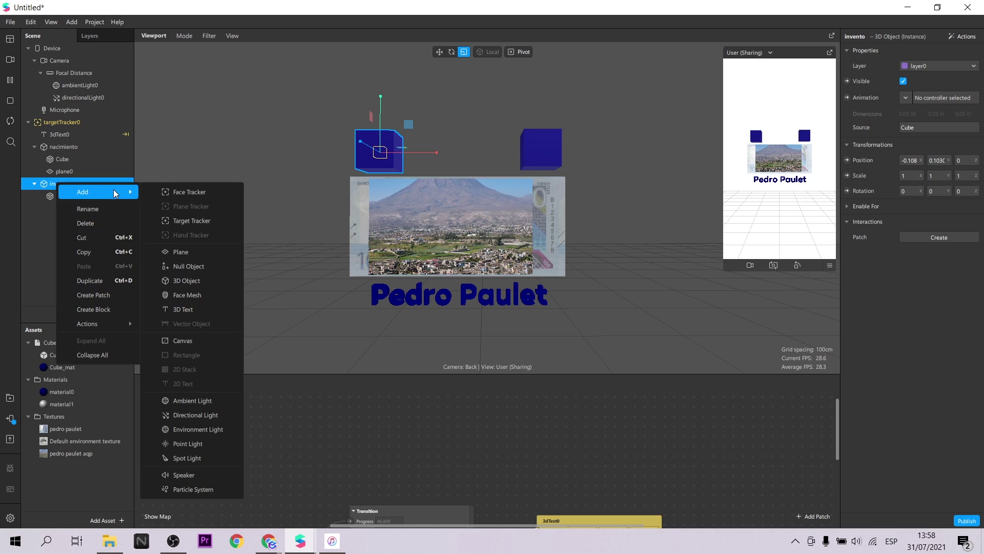
pyautogui.click(185, 252)
# Move invento's plane over the banknote's centre, to about X 0.103, Y -0.093, Z 0.008
pyautogui.click(440, 53)
pyautogui.moveTo(362, 159); pyautogui.dragTo(360, 226)
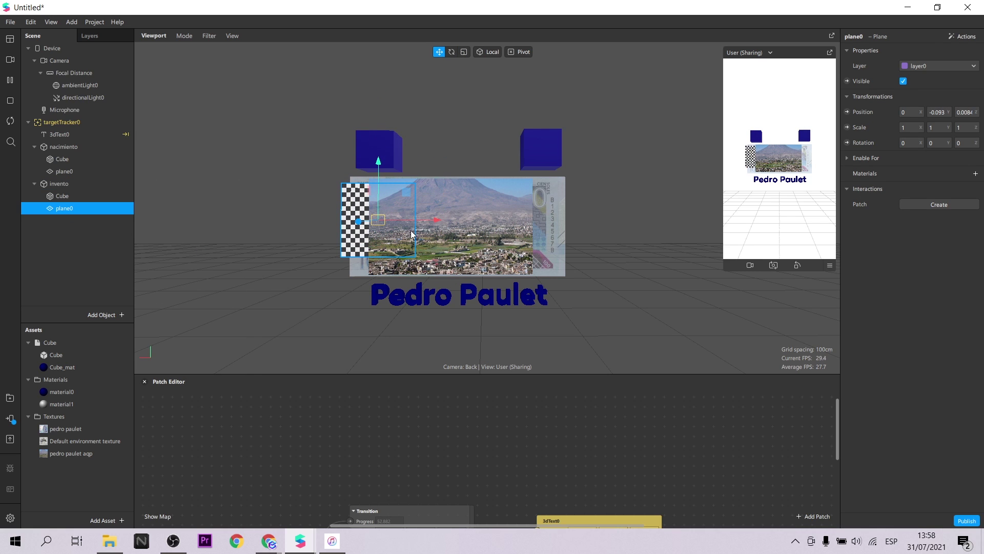
pyautogui.moveTo(433, 220); pyautogui.dragTo(505, 221)
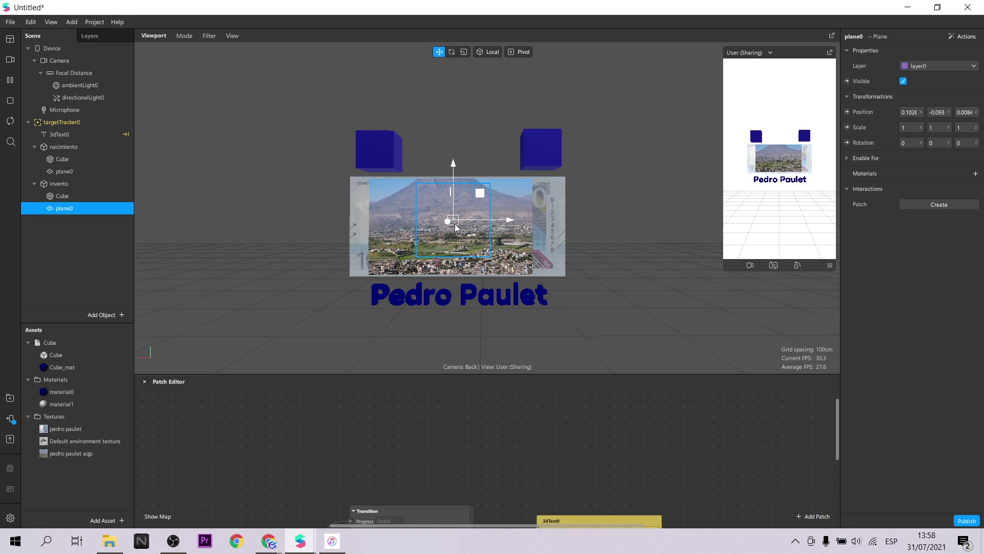
# Create a new material for invento's plane and set its shader type to Flat
pyautogui.click(976, 177)
pyautogui.click(918, 222)
pyautogui.click(109, 420)
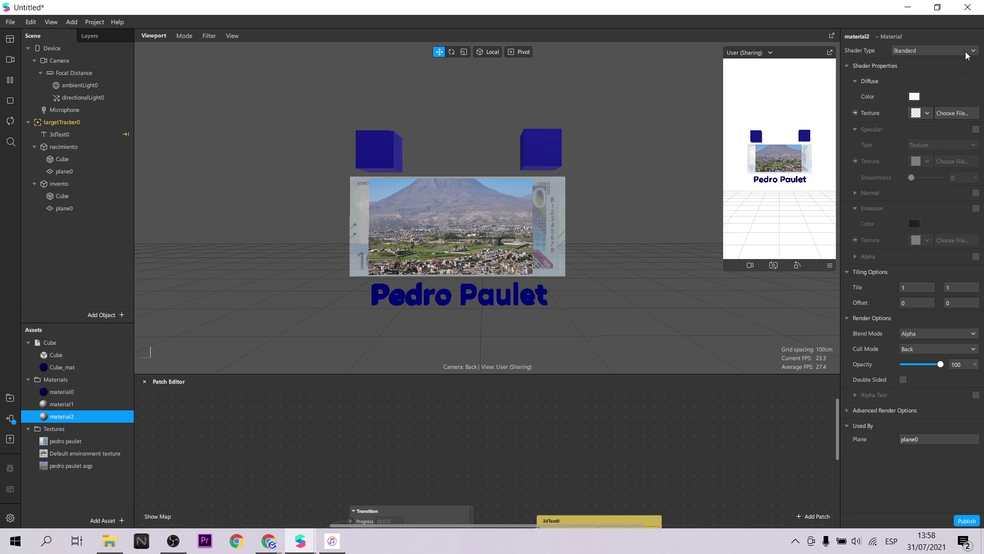
pyautogui.click(947, 48)
pyautogui.click(923, 73)
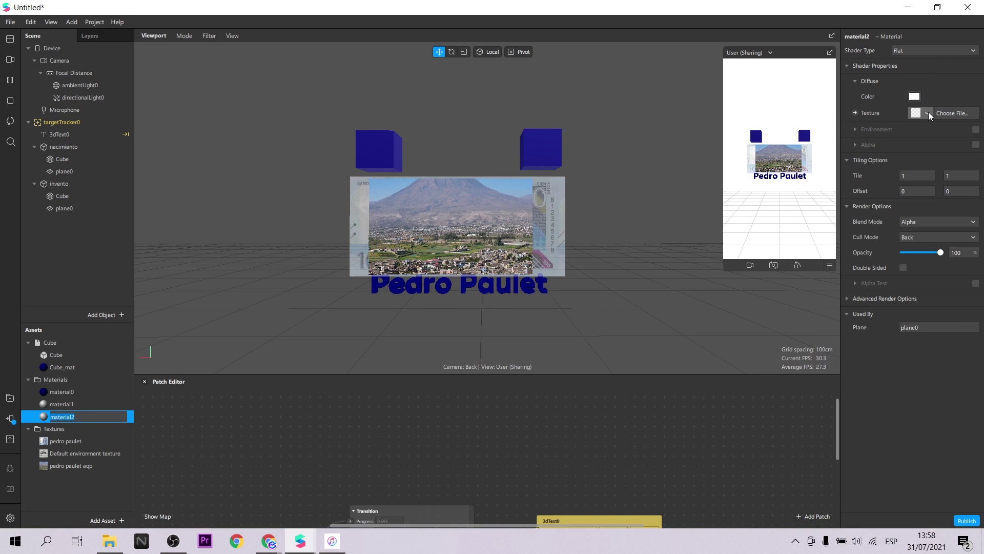
# Import the nave.jpg-1 image as a new texture for material2
pyautogui.click(927, 112)
pyautogui.click(915, 162)
pyautogui.click(216, 130)
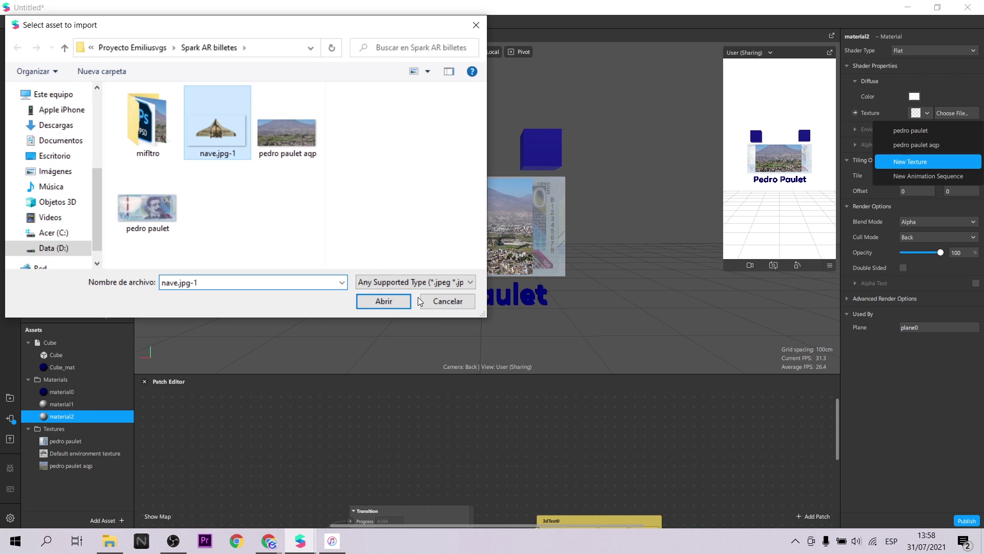
pyautogui.click(393, 302)
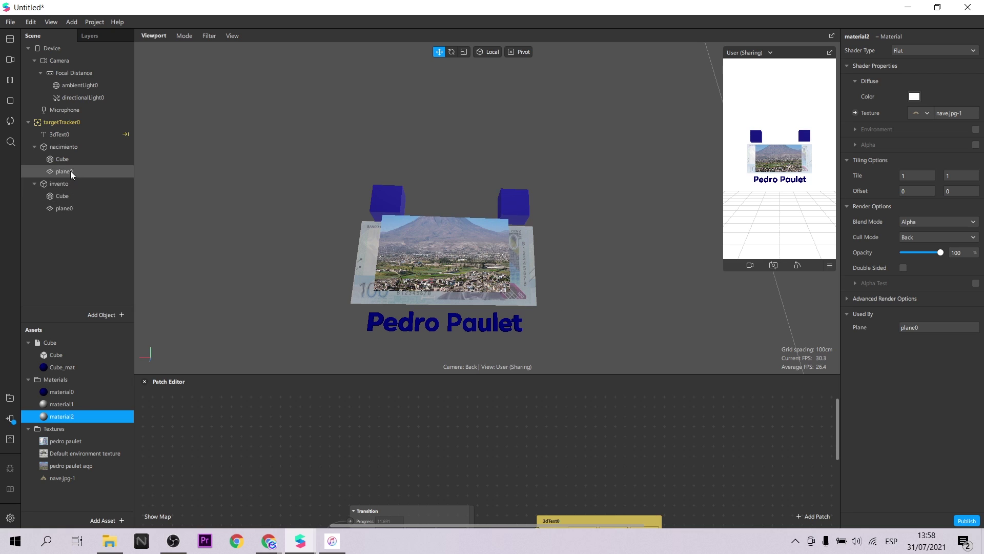
# Make material2 on invento's plane double-sided
pyautogui.click(64, 208)
pyautogui.click(77, 416)
pyautogui.click(903, 267)
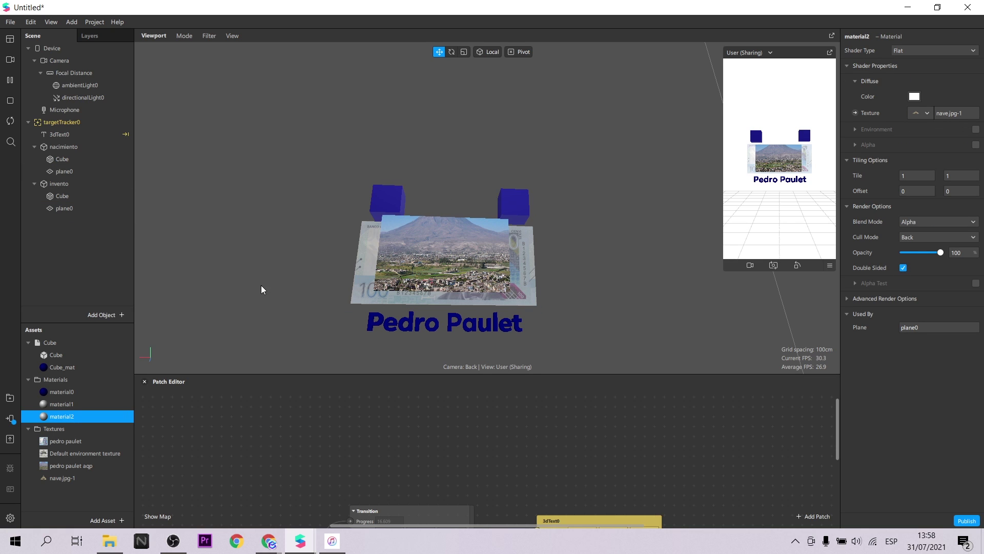
# Tilt invento's plane about 67° around X and raise it to about Y -0.082, Z 0.0355 above the banknote
pyautogui.click(64, 171)
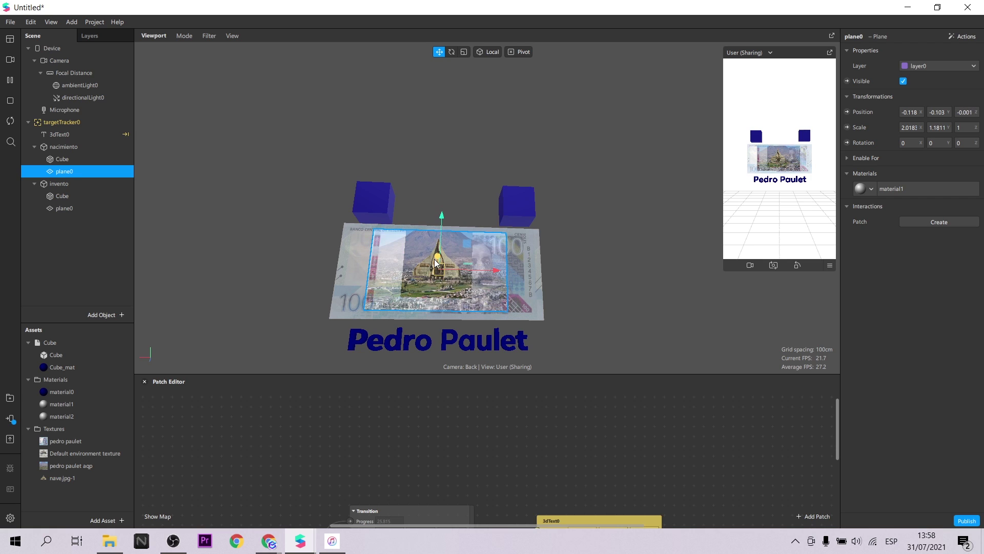
pyautogui.click(82, 208)
pyautogui.click(452, 52)
pyautogui.moveTo(433, 256); pyautogui.dragTo(439, 226)
pyautogui.click(439, 52)
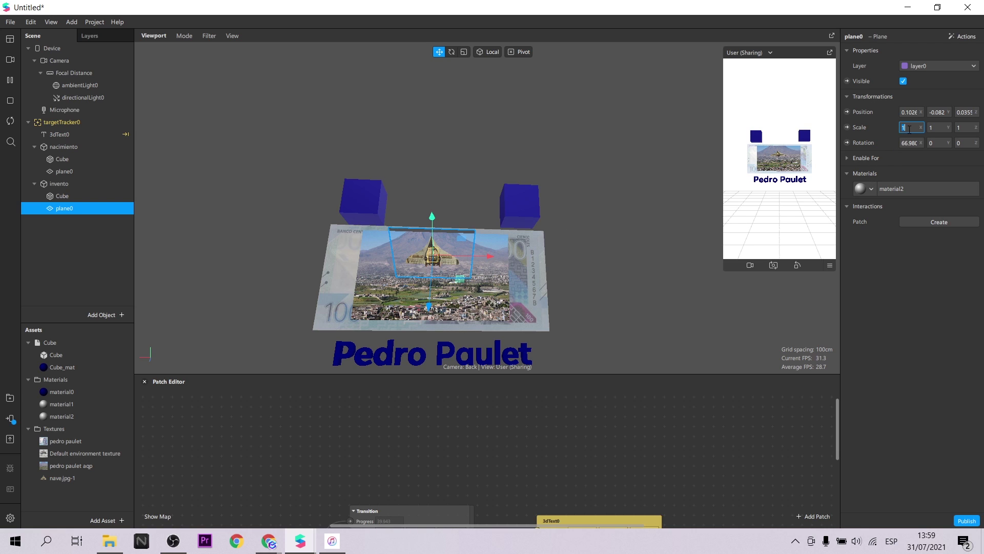
# Scale invento's plane uniformly, trying 5 and 3 before settling on 2 in X, Y and Z
pyautogui.click(948, 129)
pyautogui.write('5')
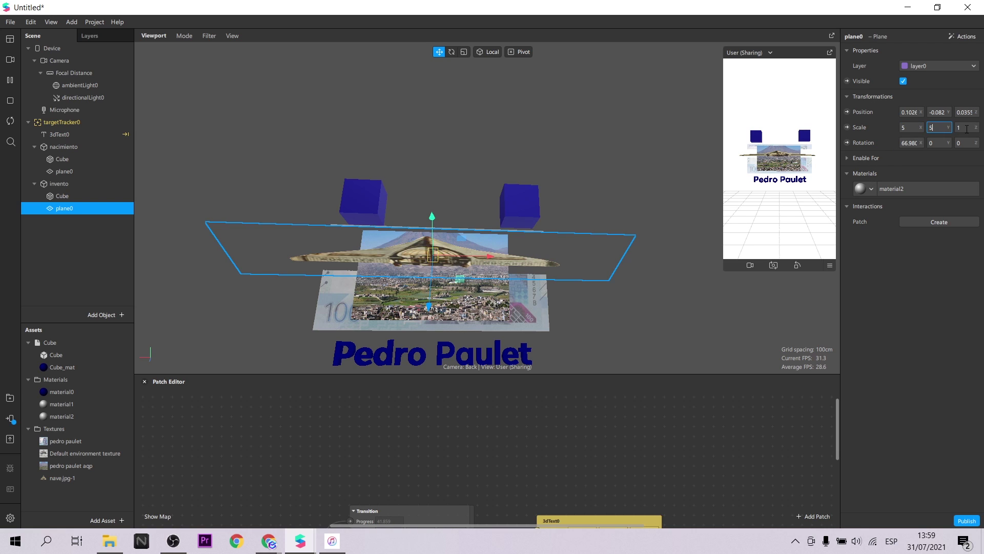
pyautogui.click(966, 128)
pyautogui.click(906, 126)
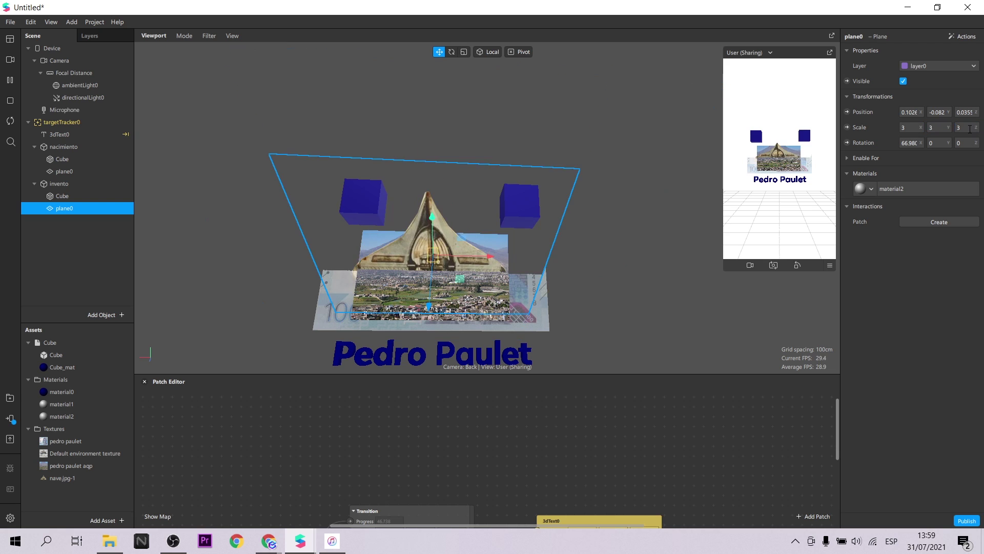
pyautogui.scroll(-4, 564, 299)
pyautogui.scroll(4, 564, 299)
pyautogui.click(938, 127)
pyautogui.click(619, 283)
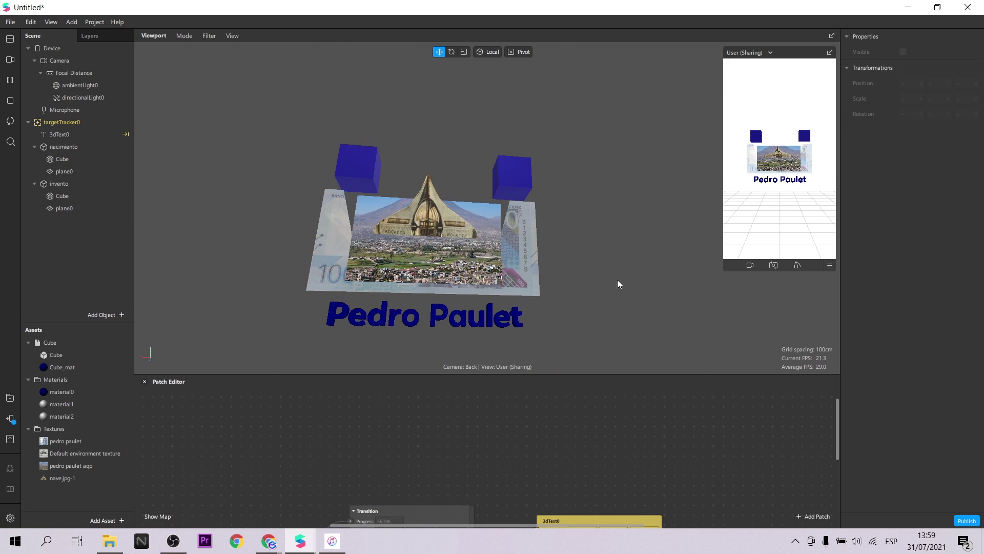
# Readjust the X rotation of invento's plane so the aircraft image stands tilted over the banknote
pyautogui.moveTo(619, 283); pyautogui.dragTo(139, 257, button='right')
pyautogui.moveTo(251, 221); pyautogui.dragTo(410, 226, button='right')
pyautogui.click(81, 207)
pyautogui.click(451, 52)
pyautogui.moveTo(457, 117); pyautogui.dragTo(459, 147)
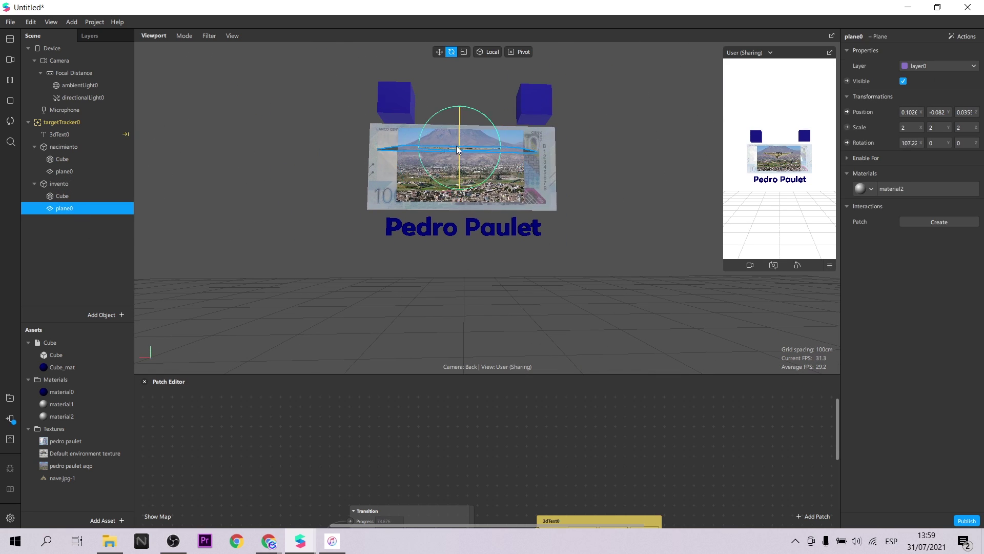
pyautogui.moveTo(459, 147); pyautogui.dragTo(457, 222, button='right')
pyautogui.moveTo(457, 222); pyautogui.dragTo(462, 183)
pyautogui.moveTo(461, 184); pyautogui.dragTo(562, 269, button='right')
# Try to flatten the nacimiento and invento objects by reducing their Z scale, using 0.5 for nacimiento
pyautogui.click(64, 147)
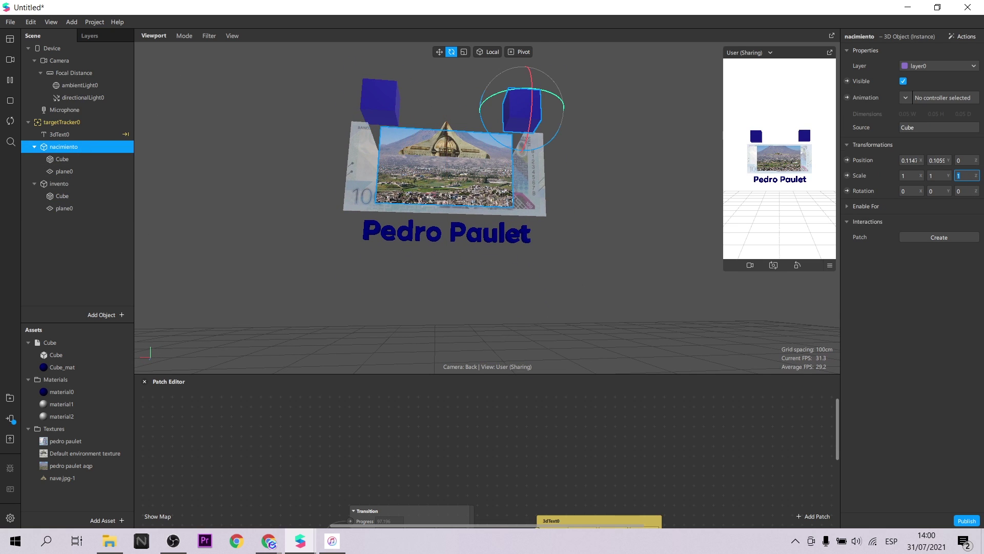
pyautogui.write('0.5')
pyautogui.press('Return')
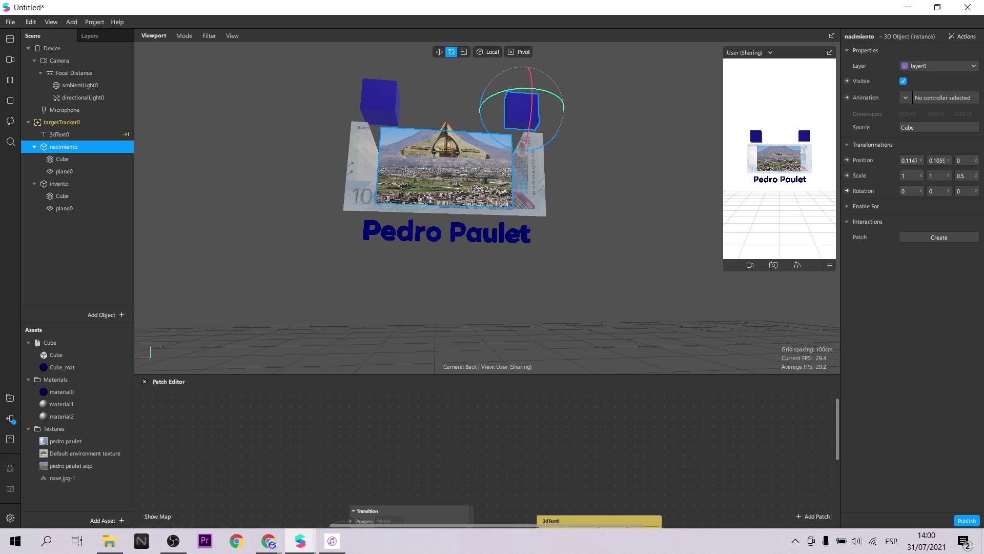
pyautogui.click(60, 185)
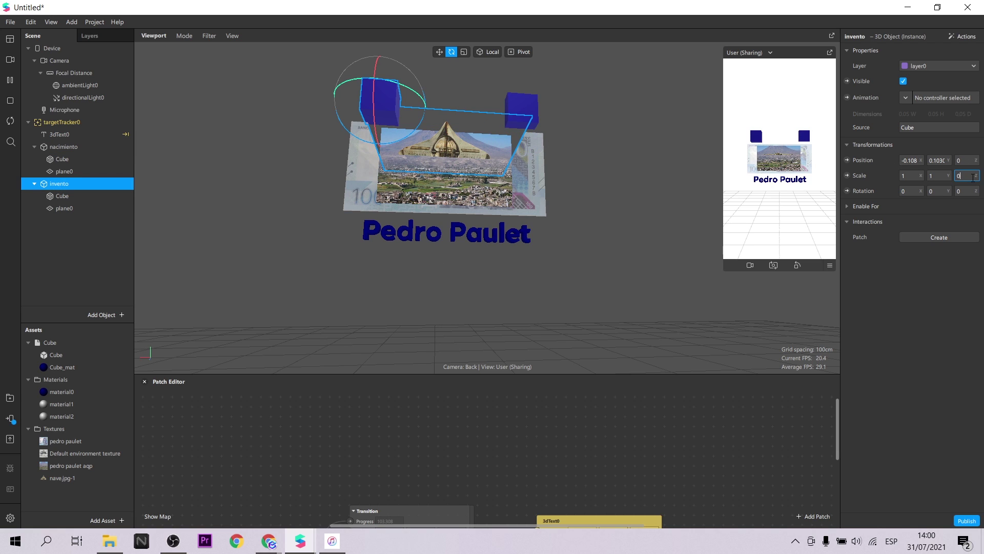
pyautogui.press('Return')
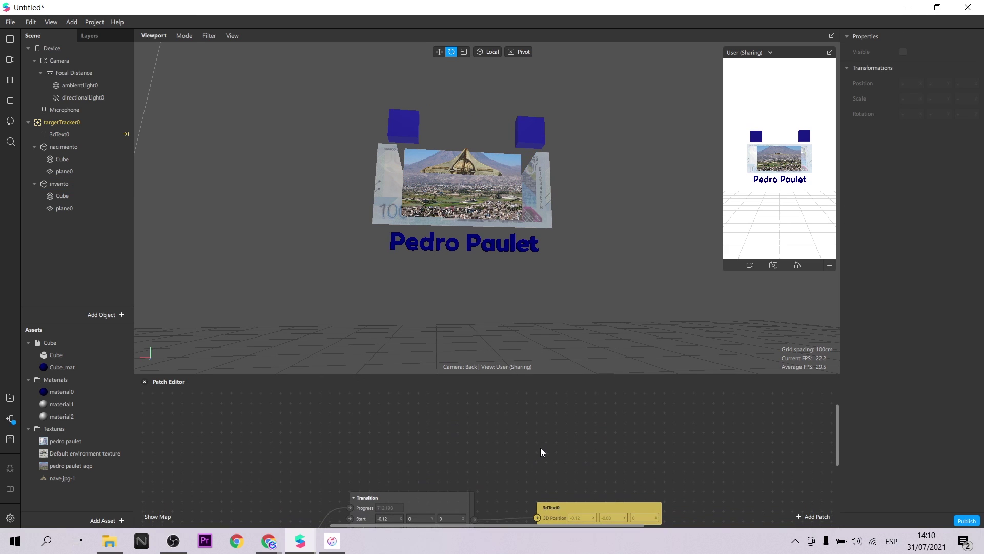
# Add the nacimiento object to the patch graph and connect it to a new Object Tap patch
pyautogui.click(64, 147)
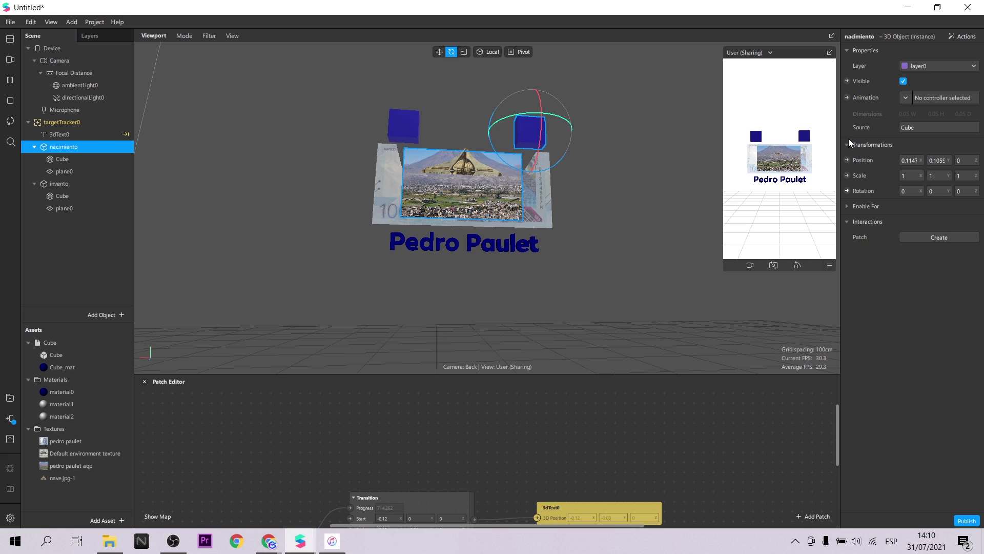
pyautogui.moveTo(235, 395)
pyautogui.mouseDown()
pyautogui.moveTo(257, 413)
pyautogui.moveTo(246, 405)
pyautogui.mouseUp()
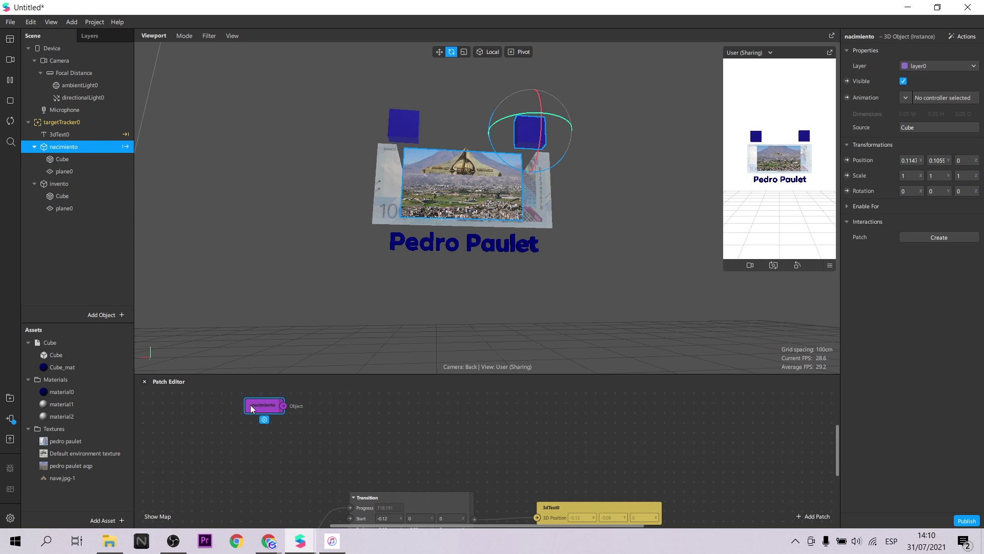
pyautogui.rightClick(342, 444)
pyautogui.write('obj')
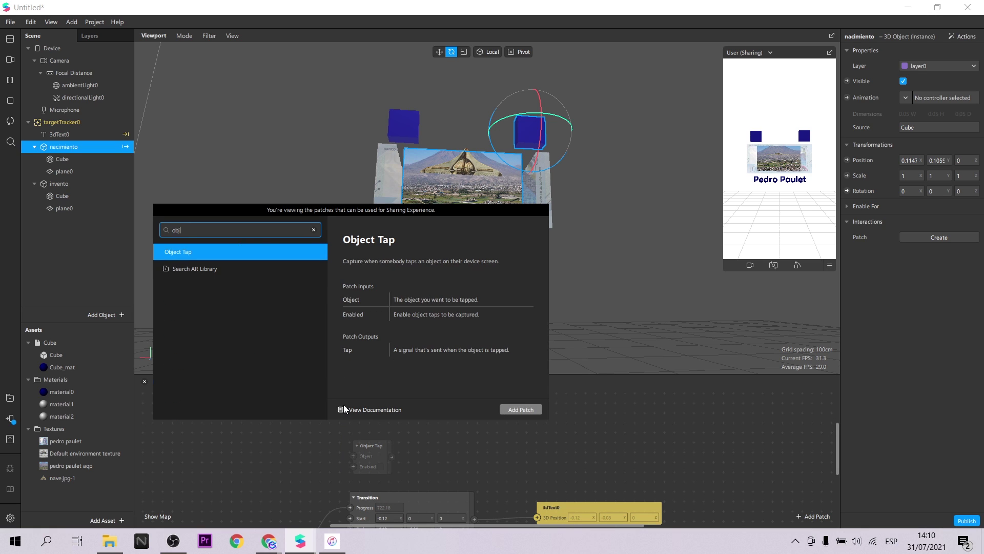
pyautogui.press('Return')
pyautogui.moveTo(364, 446); pyautogui.dragTo(278, 408)
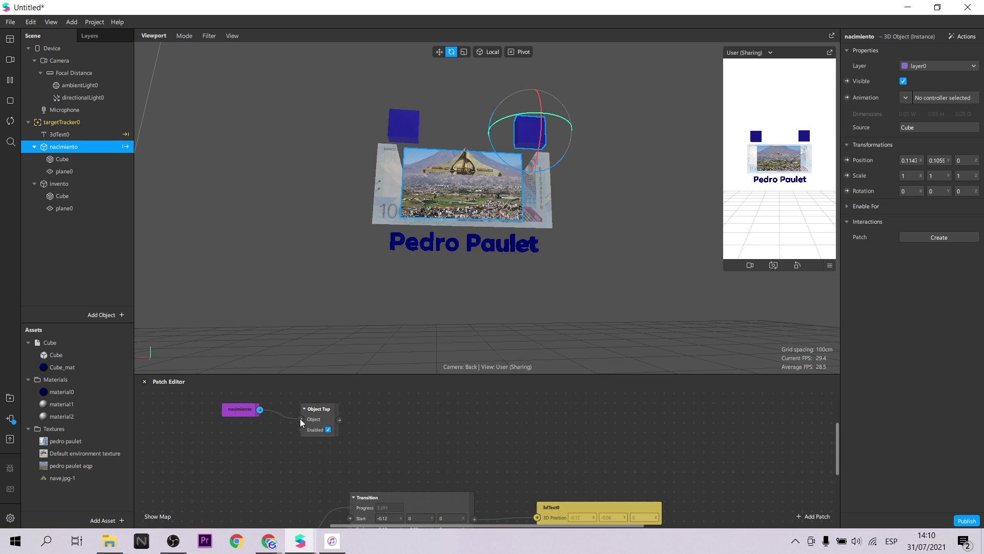
# Add an Animation patch beside Object Tap and set its duration to 0.5
pyautogui.scroll(1, 410, 423)
pyautogui.rightClick(462, 426)
pyautogui.write('anim')
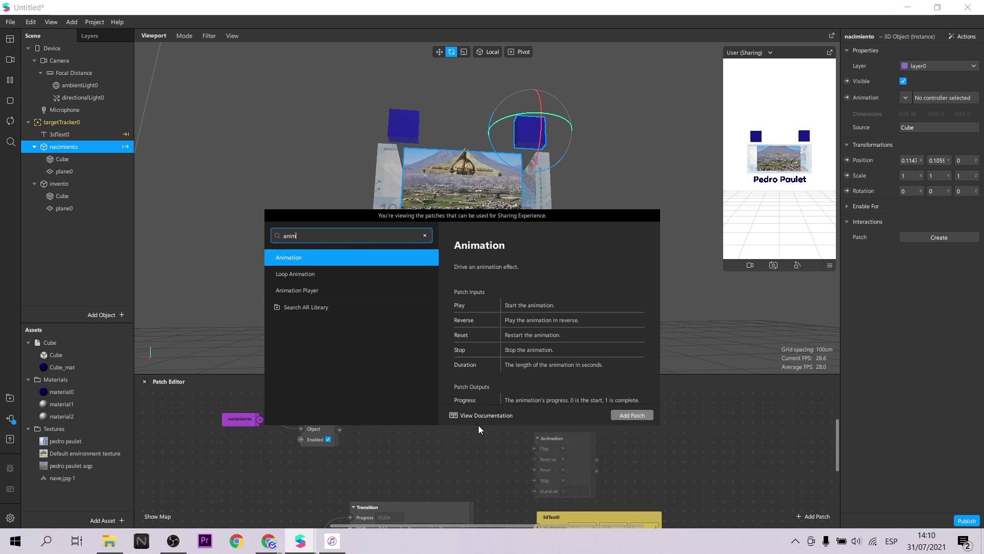
pyautogui.press('Return')
pyautogui.moveTo(556, 438); pyautogui.dragTo(459, 406)
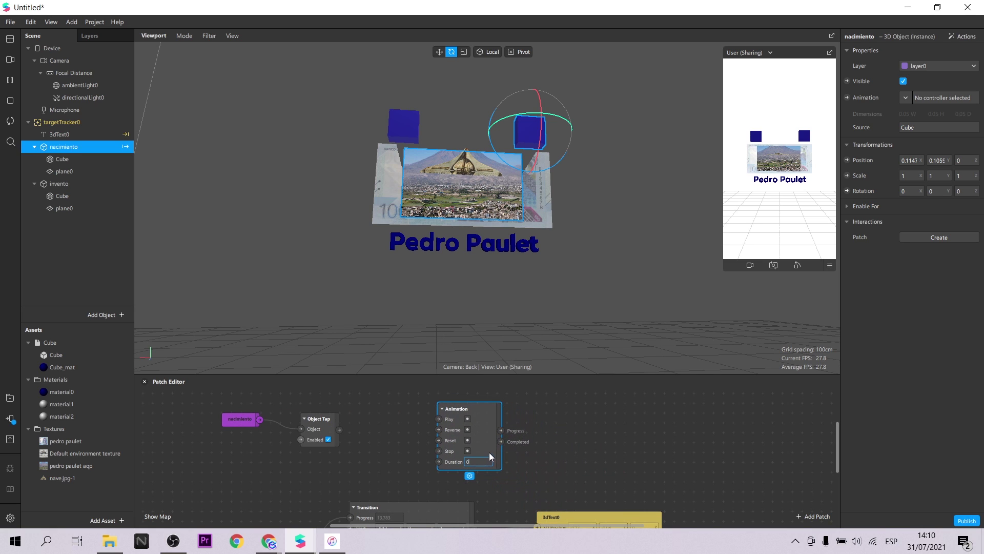
pyautogui.click(567, 435)
# Add a Transition patch and feed the Animation patch's Progress output into it
pyautogui.rightClick(566, 437)
pyautogui.write('tra')
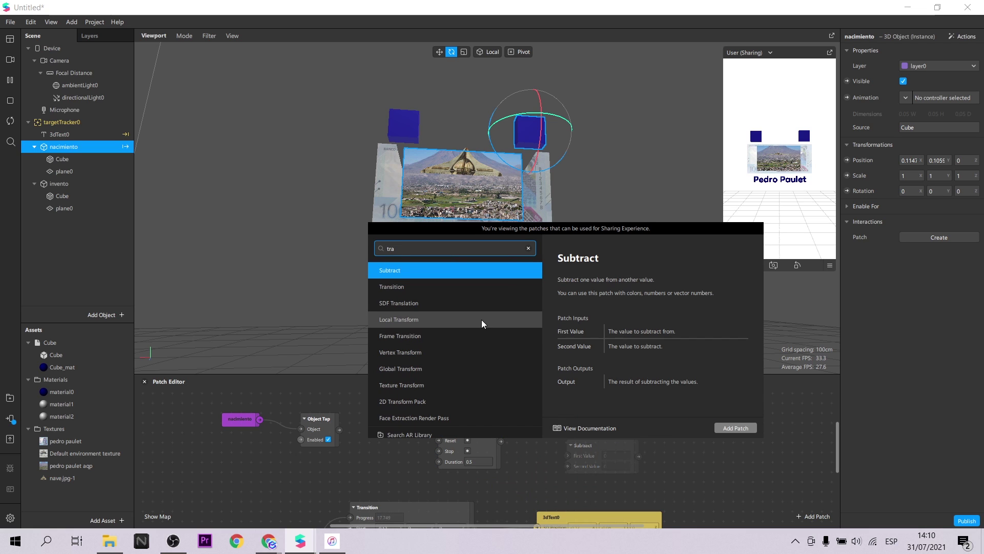
pyautogui.click(464, 294)
pyautogui.click(732, 428)
pyautogui.moveTo(602, 443); pyautogui.dragTo(587, 407)
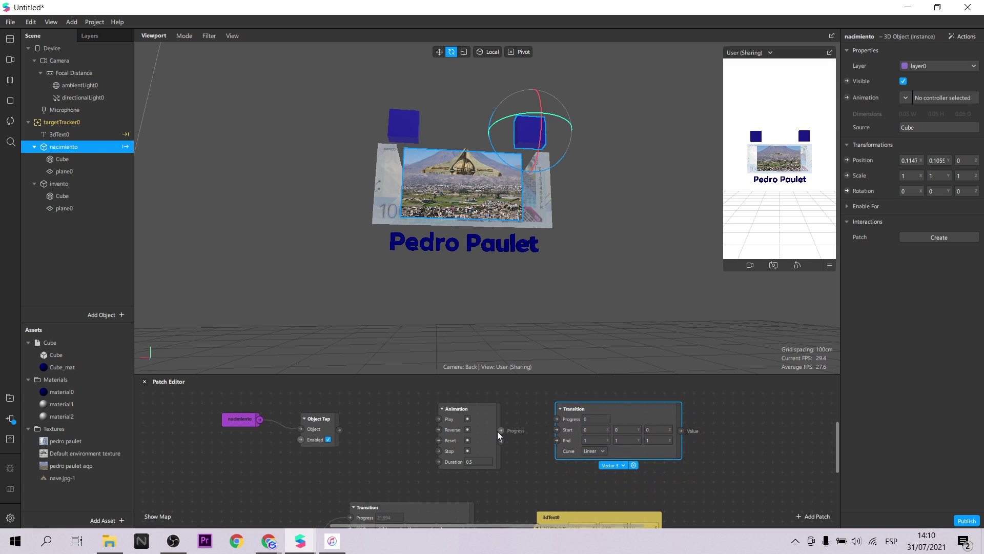
pyautogui.moveTo(501, 430); pyautogui.dragTo(555, 418)
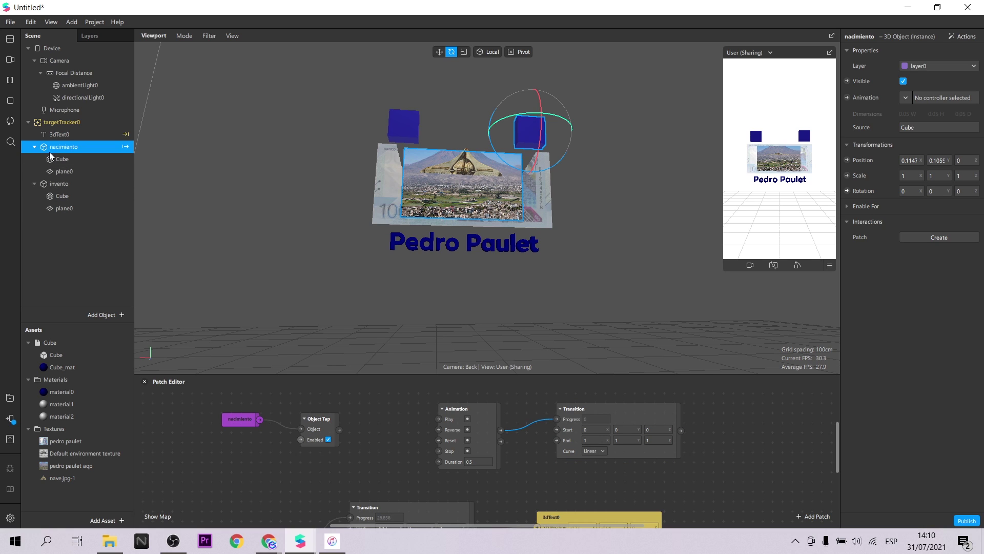
# Create a 3D Scale patch for nacimiento's plane and drive it with the Transition value
pyautogui.click(61, 171)
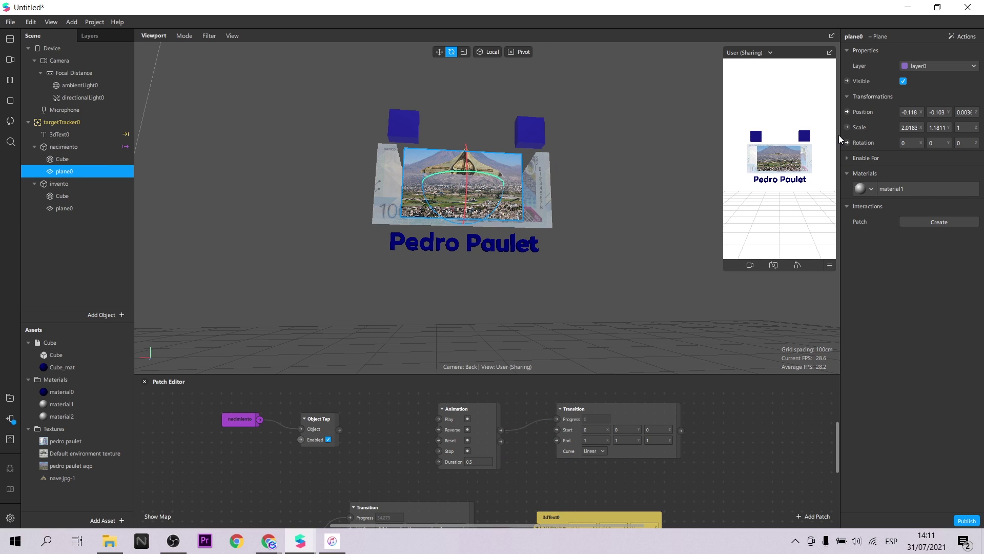
pyautogui.moveTo(848, 132); pyautogui.dragTo(765, 416)
pyautogui.moveTo(682, 431); pyautogui.dragTo(722, 427)
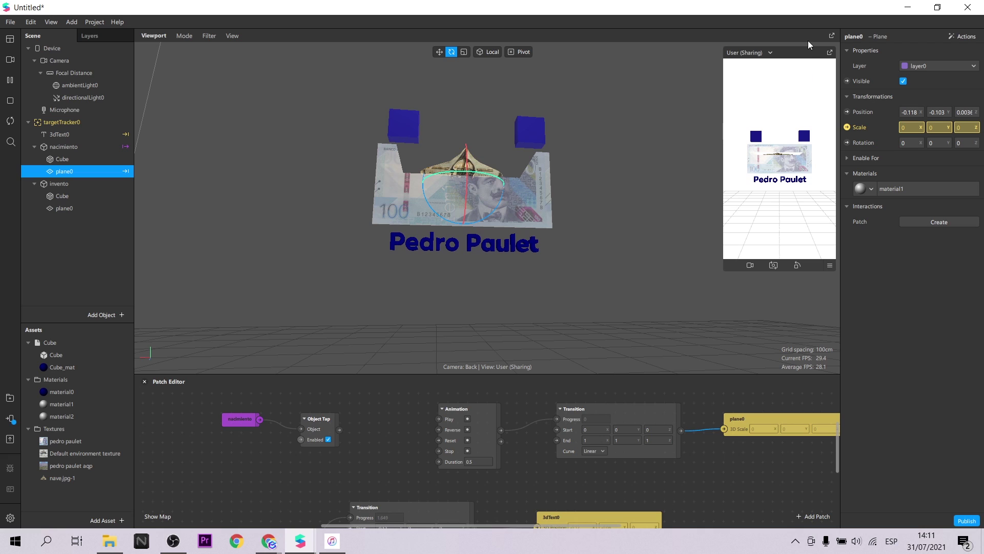
# Switch the preview device to Simulate Touch and enlarge its window
pyautogui.click(830, 266)
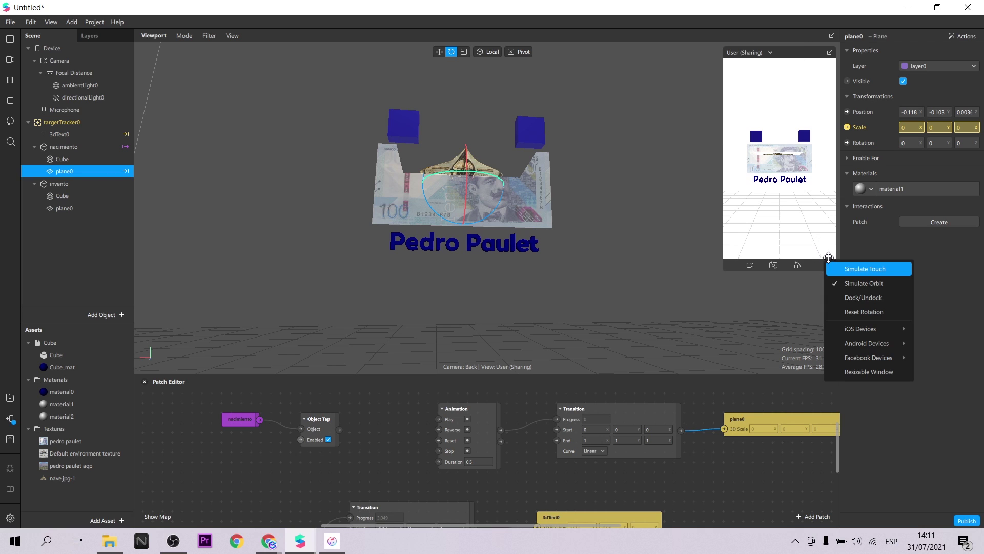
pyautogui.click(879, 265)
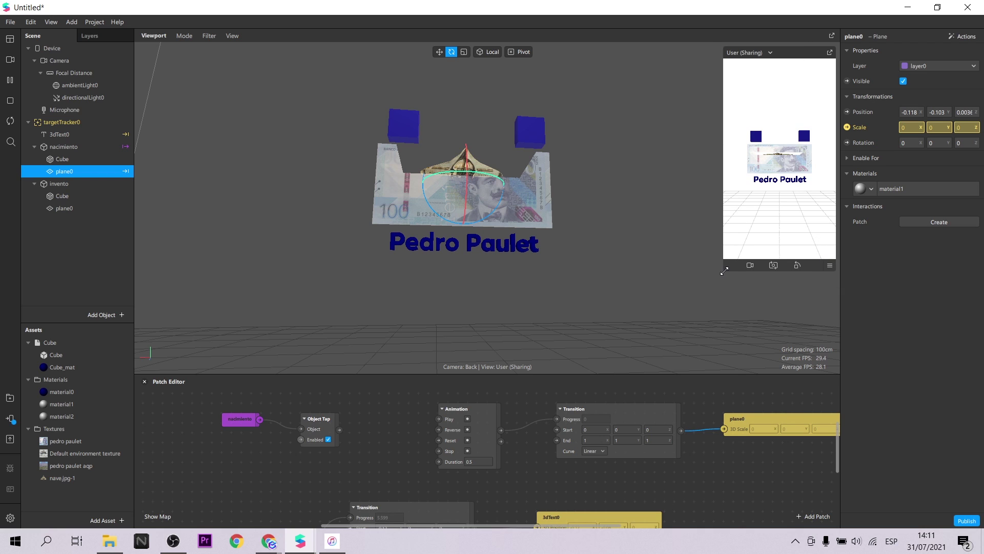
pyautogui.moveTo(725, 271); pyautogui.dragTo(698, 315)
# Connect Object Tap to the Animation patch's Play input and test it by tapping nacimiento's cube in the preview
pyautogui.moveTo(339, 430); pyautogui.dragTo(441, 423)
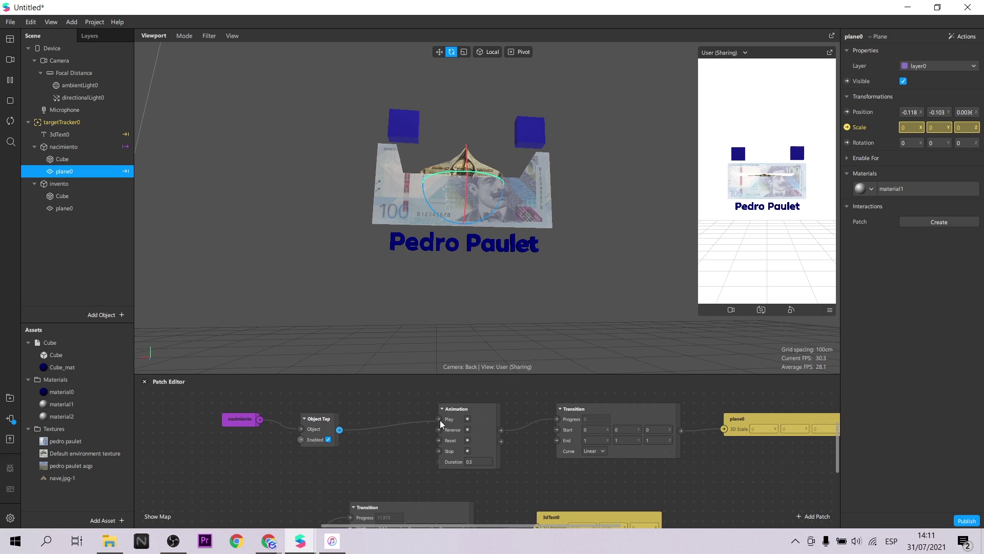
pyautogui.click(798, 152)
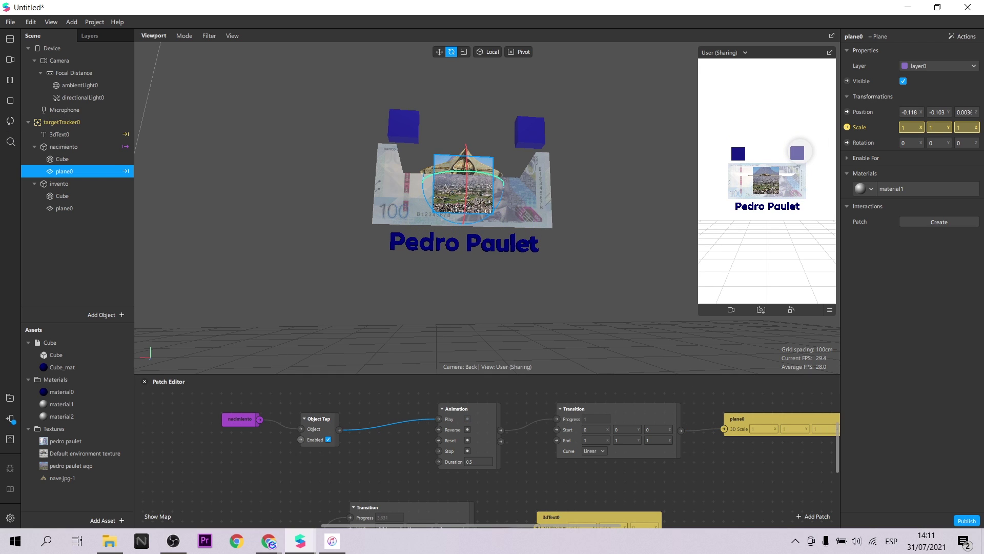
pyautogui.click(10, 120)
pyautogui.click(799, 152)
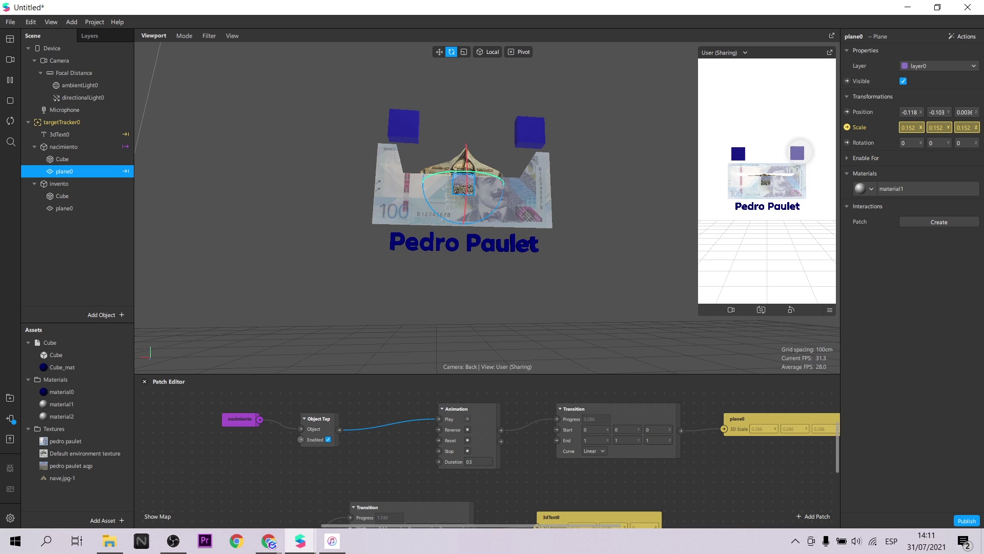
# Set the Transition's End values to 2.5, 1.3 and 2, and restart the preview
pyautogui.click(600, 440)
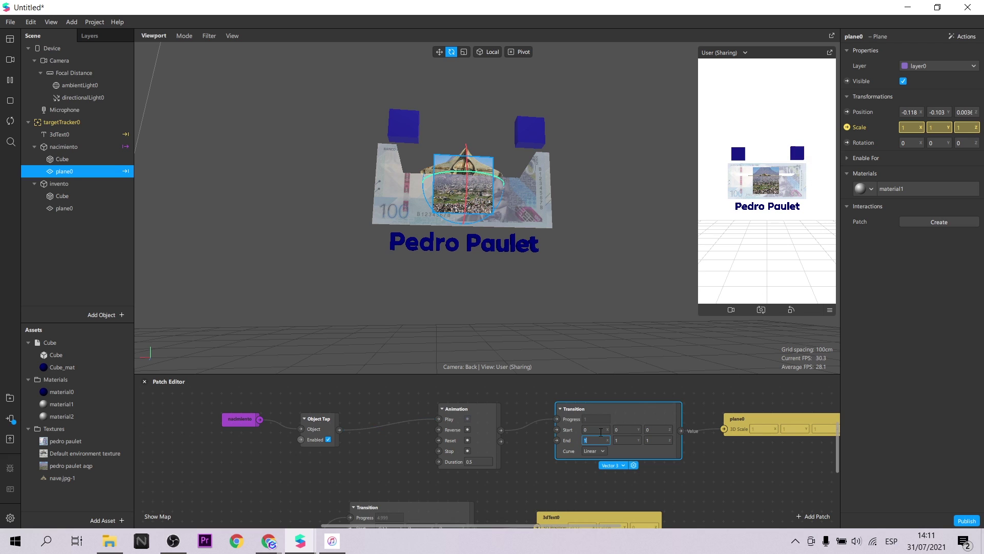
pyautogui.write('2.5')
pyautogui.press('Return')
pyautogui.write('.3')
pyautogui.press('Tab')
pyautogui.write('2')
pyautogui.press('Return')
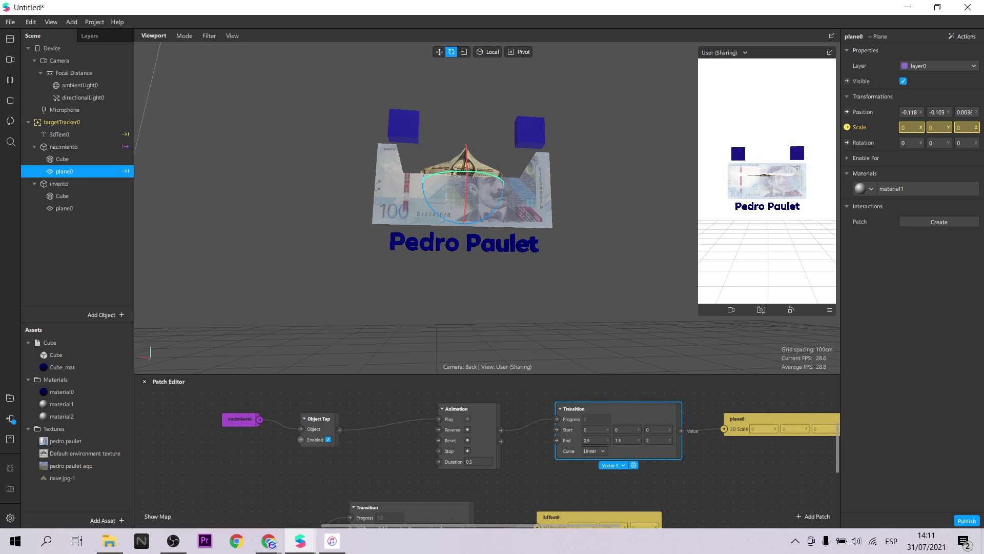
pyautogui.scroll(1, 742, 469)
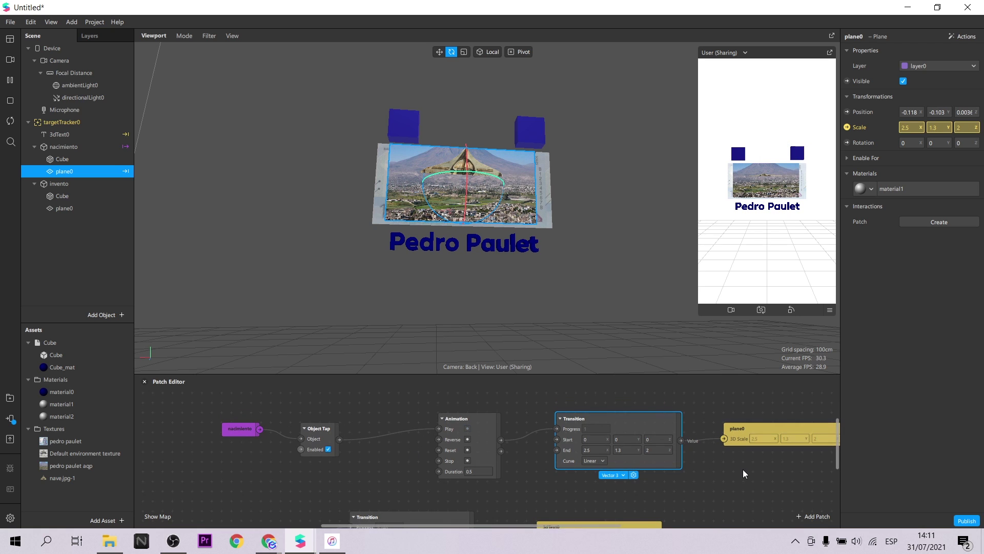
pyautogui.click(8, 123)
# Insert a Delay patch with a duration of 0.5 between Object Tap and the Animation patch's Play input
pyautogui.moveTo(544, 282); pyautogui.dragTo(590, 300, button='right')
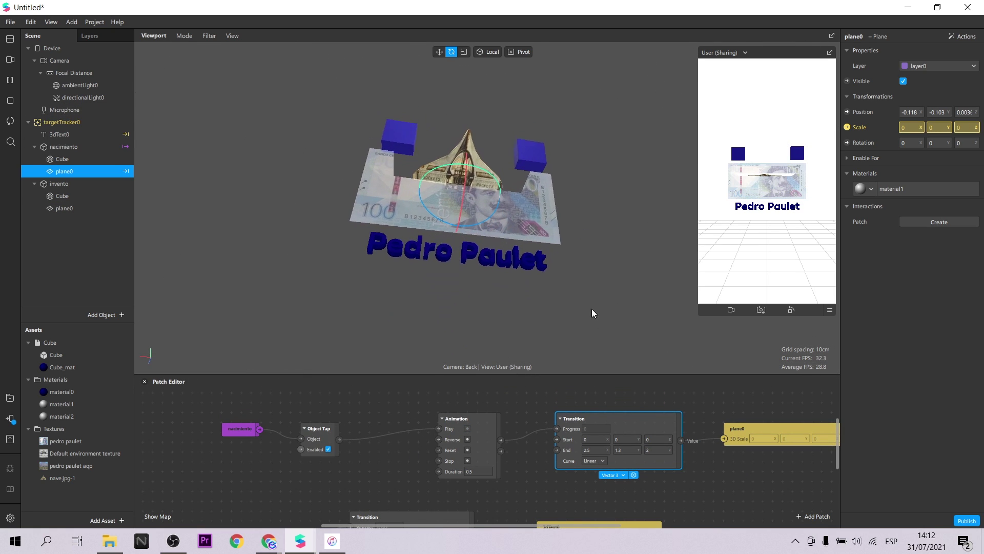
pyautogui.doubleClick(371, 448)
pyautogui.write('del')
pyautogui.press('Return')
pyautogui.moveTo(397, 459); pyautogui.dragTo(358, 457)
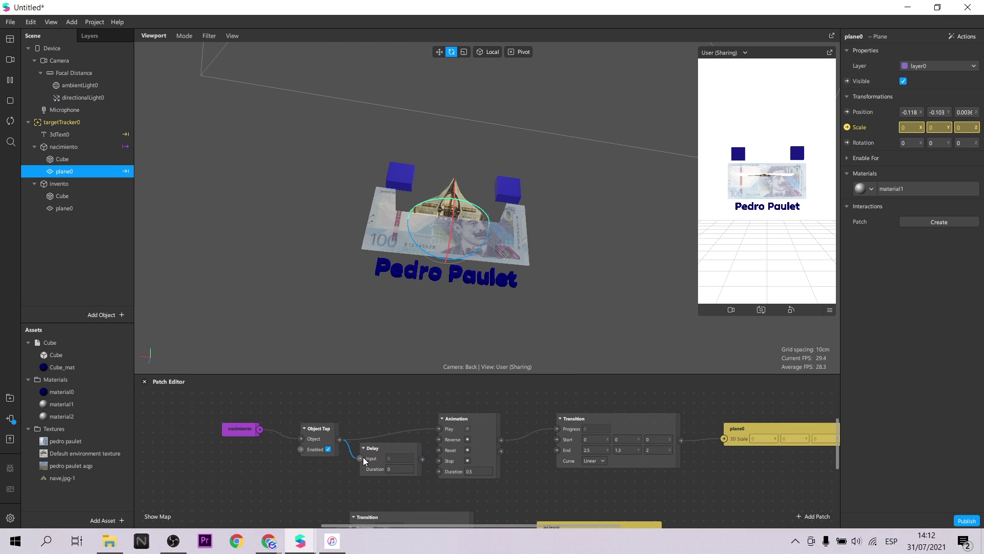
pyautogui.moveTo(422, 459); pyautogui.dragTo(438, 431)
pyautogui.click(406, 469)
pyautogui.write('.5')
pyautogui.press('Return')
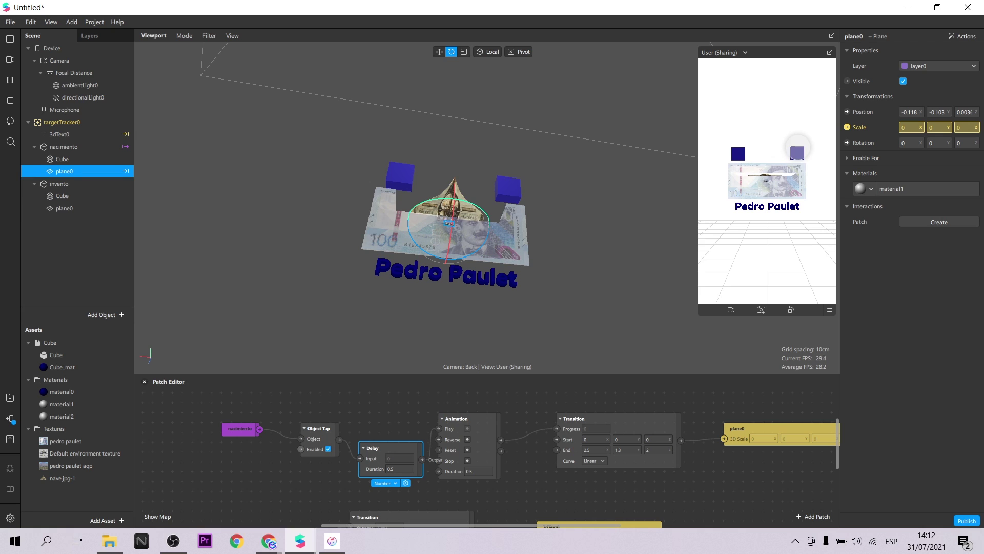
# Set the Delay's duration to 0.2, restart the preview and test tapping nacimiento's cube
pyautogui.click(405, 469)
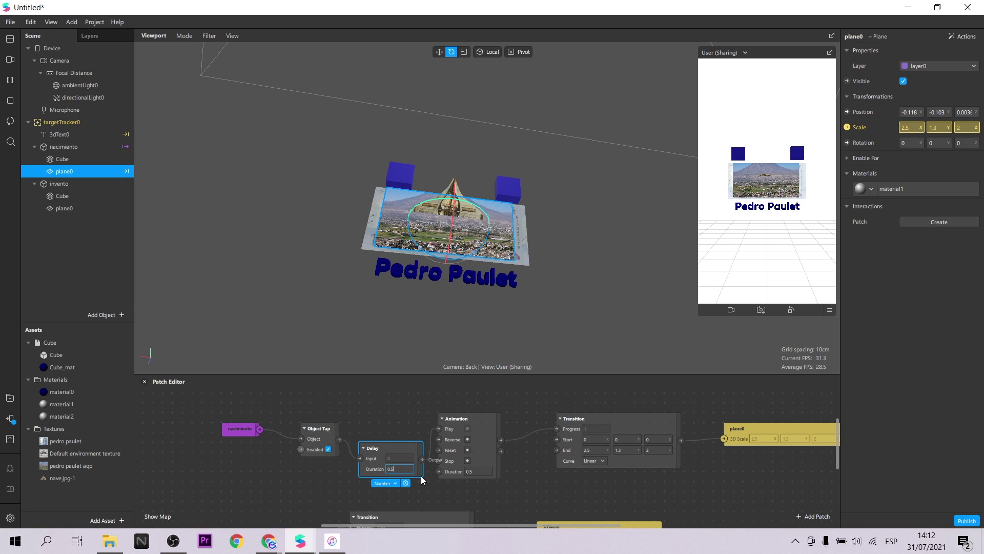
pyautogui.click(9, 121)
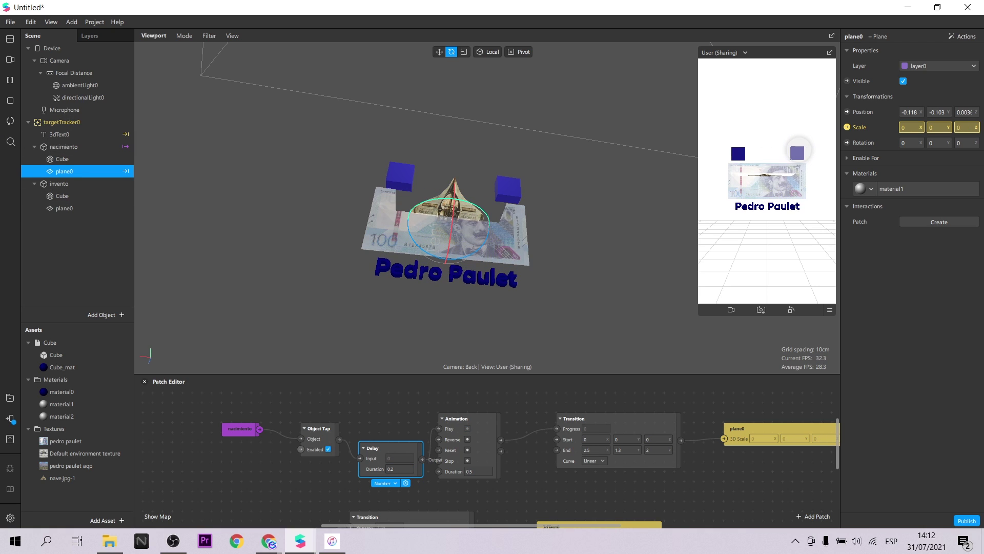
pyautogui.click(799, 150)
# Rearrange the nacimiento, Object Tap and Delay patches into a tidy row ahead of the Animation patch
pyautogui.moveTo(360, 447); pyautogui.dragTo(351, 428)
pyautogui.moveTo(218, 412); pyautogui.dragTo(337, 429)
pyautogui.click(362, 405)
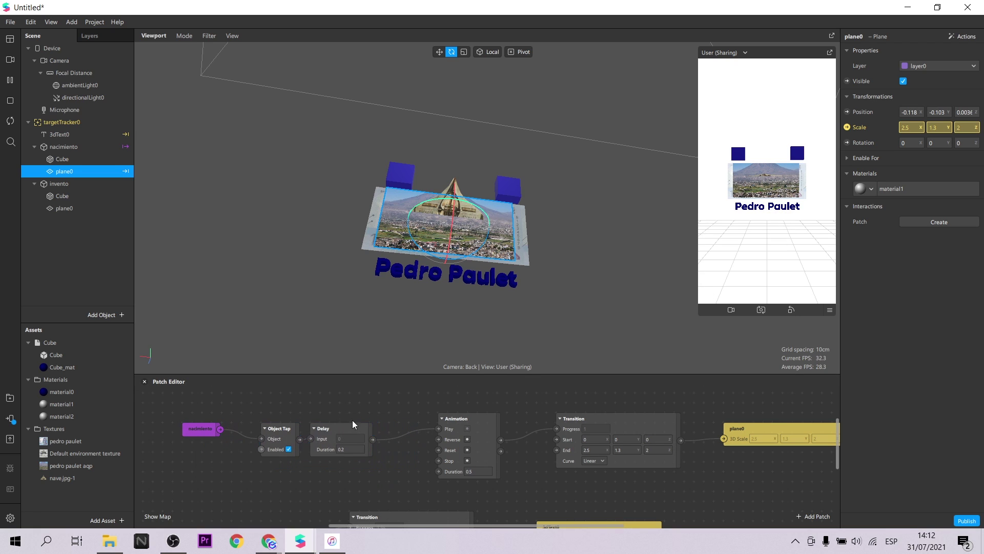
# Add the invento object to the patch graph above the nacimiento chain and place an Object Tap patch beside it
pyautogui.scroll(2, 339, 402)
pyautogui.moveTo(63, 186); pyautogui.dragTo(199, 407)
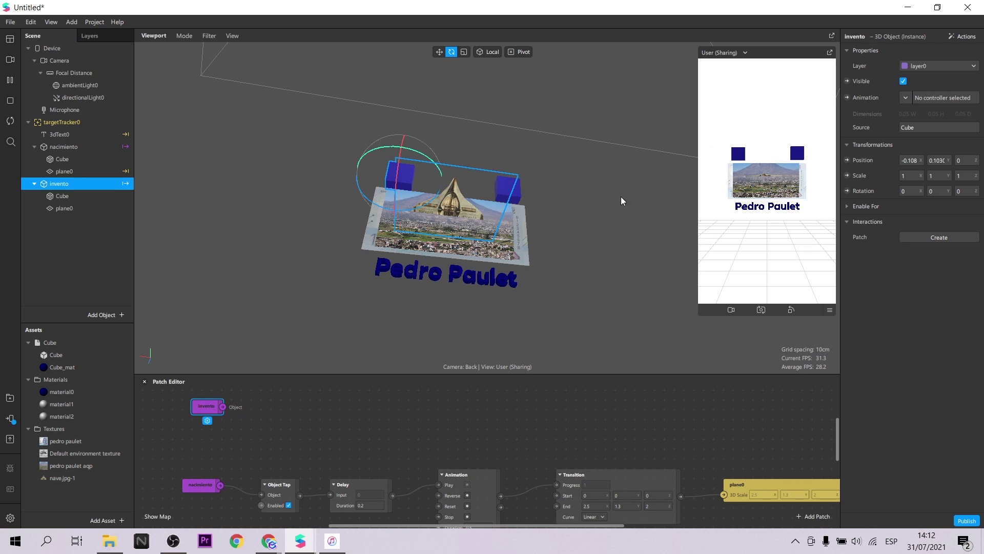
pyautogui.rightClick(351, 437)
pyautogui.write('obj')
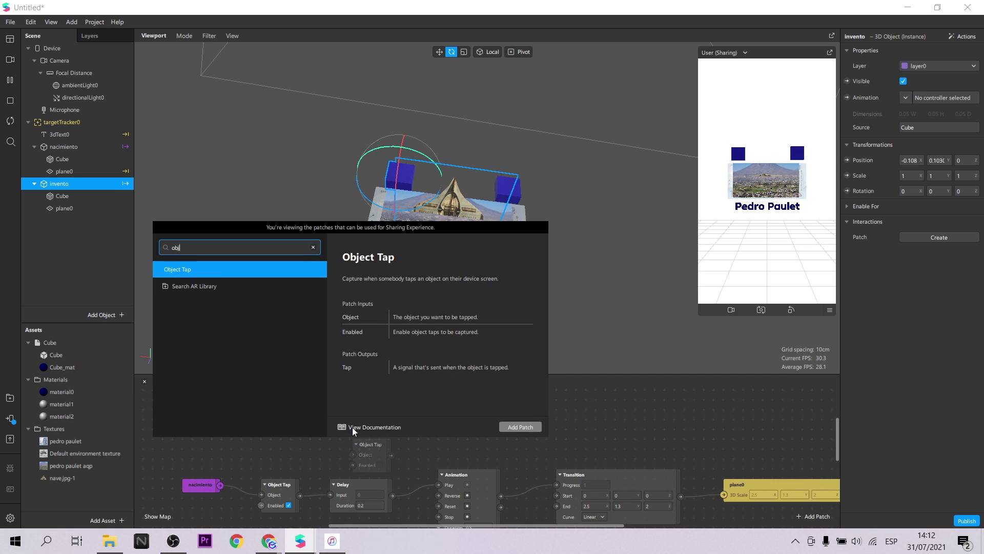
pyautogui.press('Return')
pyautogui.moveTo(366, 449); pyautogui.dragTo(259, 400)
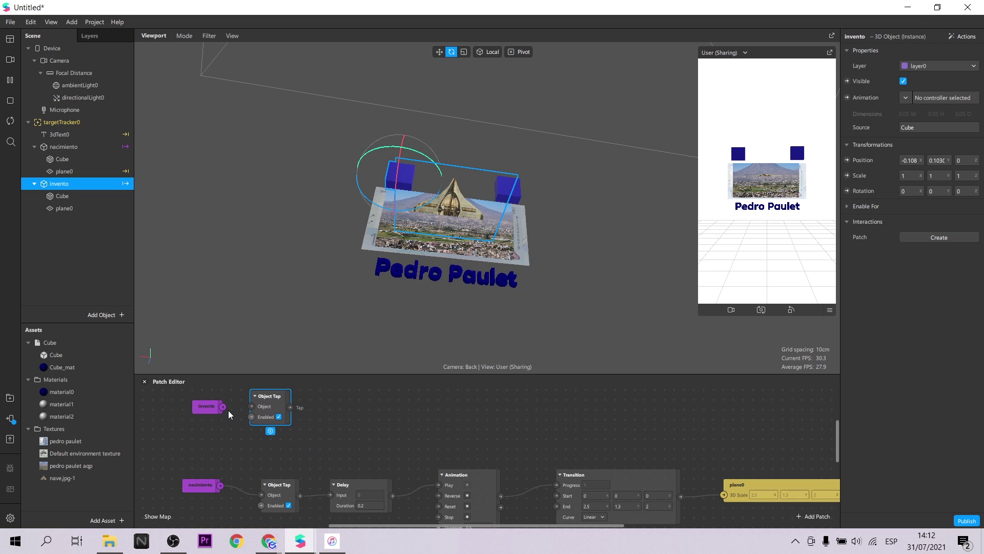
# Add a Delay patch with a duration of 0.2 after invento's Object Tap
pyautogui.rightClick(371, 413)
pyautogui.write('deld')
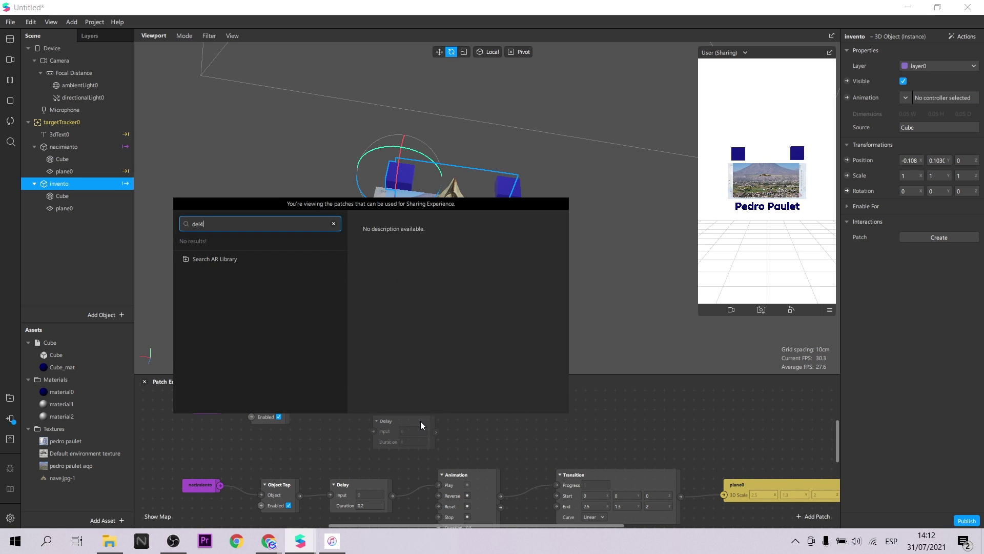
pyautogui.press('BackSpace')
pyautogui.press('Return')
pyautogui.click(378, 425)
pyautogui.moveTo(401, 419); pyautogui.dragTo(349, 411)
pyautogui.click(307, 413)
# Add an Animation patch with a duration of 0.5 and connect invento's Delay to its Play input
pyautogui.rightClick(500, 424)
pyautogui.press('Return')
pyautogui.moveTo(522, 432); pyautogui.dragTo(487, 384)
pyautogui.click(488, 449)
pyautogui.write('0.5')
pyautogui.moveTo(392, 417); pyautogui.dragTo(447, 396)
# Add a Transition patch to the invento chain and connect the Animation's output to its Progress input
pyautogui.scroll(1, 582, 437)
pyautogui.rightClick(590, 441)
pyautogui.write('tran')
pyautogui.press('Return')
pyautogui.moveTo(617, 450); pyautogui.dragTo(585, 394)
pyautogui.moveTo(512, 417); pyautogui.dragTo(557, 406)
# Drive the Scale of invento's plane0 with the new Transition and test tapping invento's cube in the preview
pyautogui.click(71, 206)
pyautogui.click(846, 127)
pyautogui.moveTo(533, 464); pyautogui.dragTo(769, 408)
pyautogui.moveTo(681, 416); pyautogui.dragTo(723, 416)
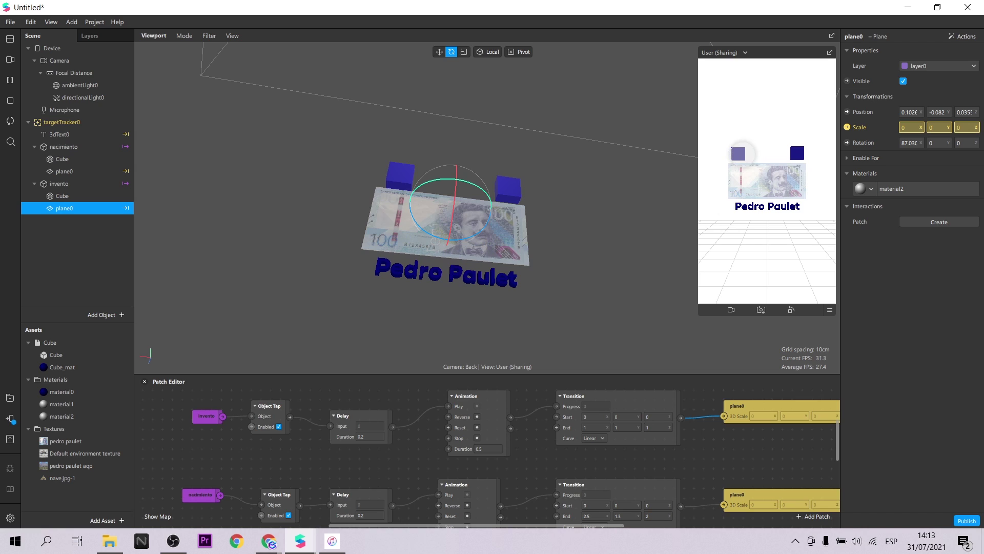
pyautogui.click(738, 152)
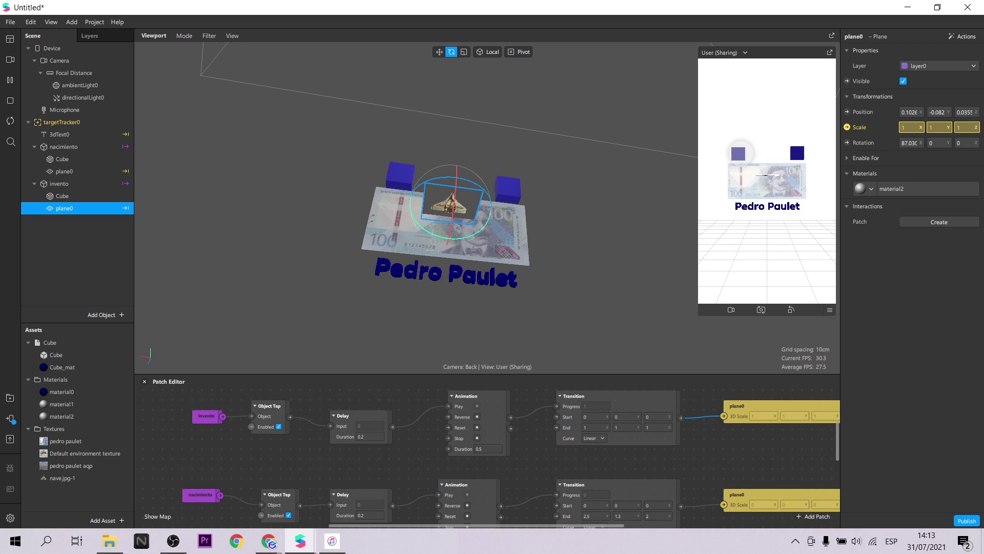
# Set the End values of invento's Transition to 3, 3 and 3
pyautogui.click(588, 428)
pyautogui.write('3')
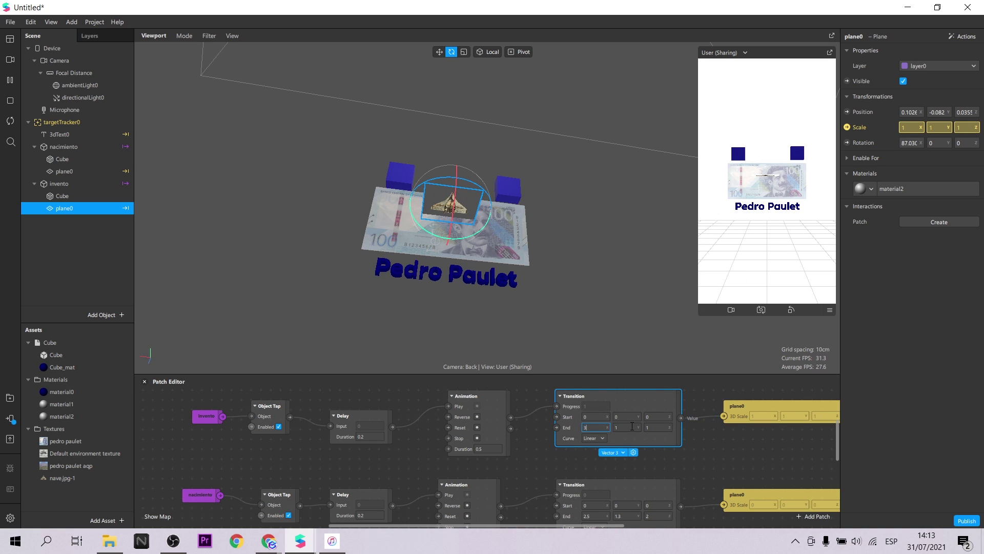
pyautogui.click(630, 428)
pyautogui.write('3')
pyautogui.click(666, 427)
pyautogui.write('3')
pyautogui.click(712, 396)
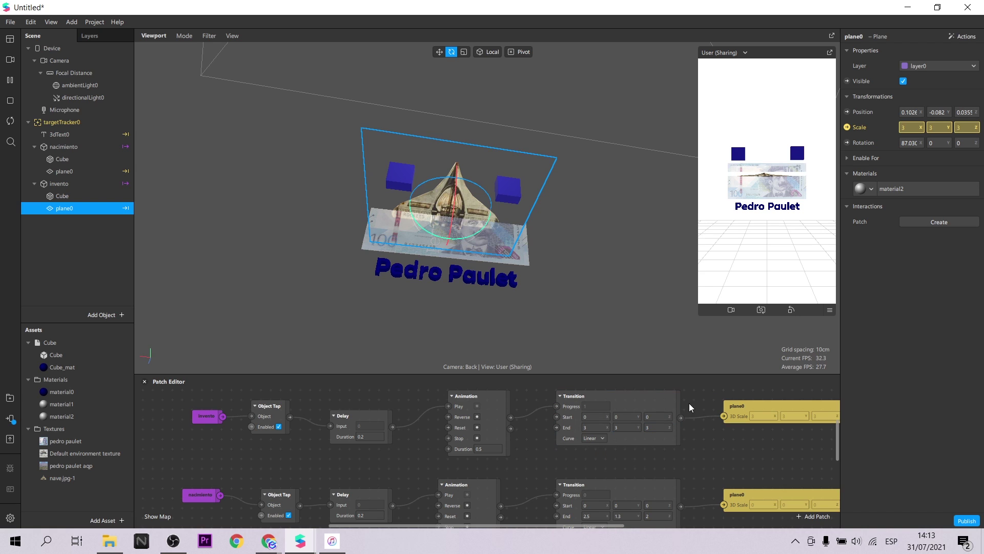
# Restart the preview and test tapping invento's cube followed by nacimiento's cube
pyautogui.scroll(-2, 706, 403)
pyautogui.scroll(2, 705, 403)
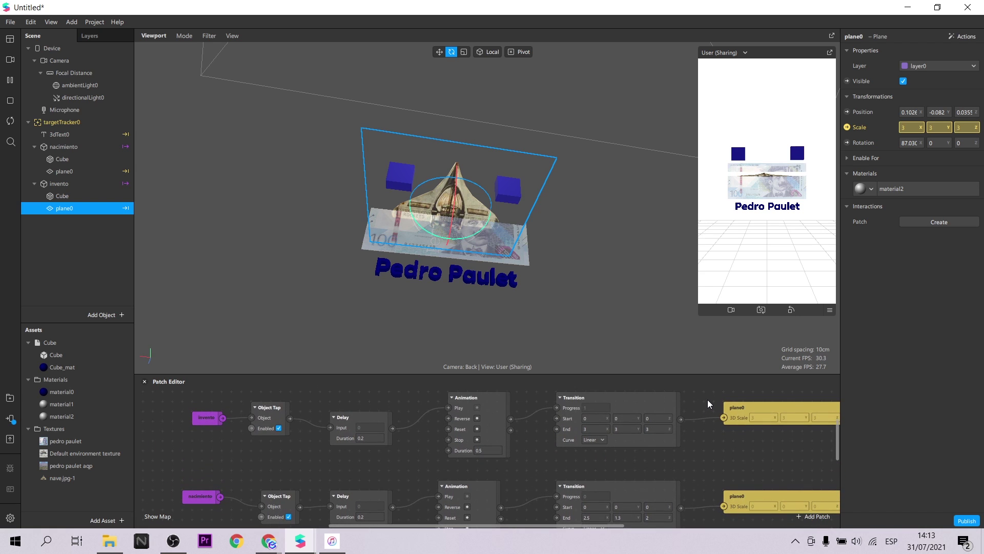
pyautogui.click(10, 120)
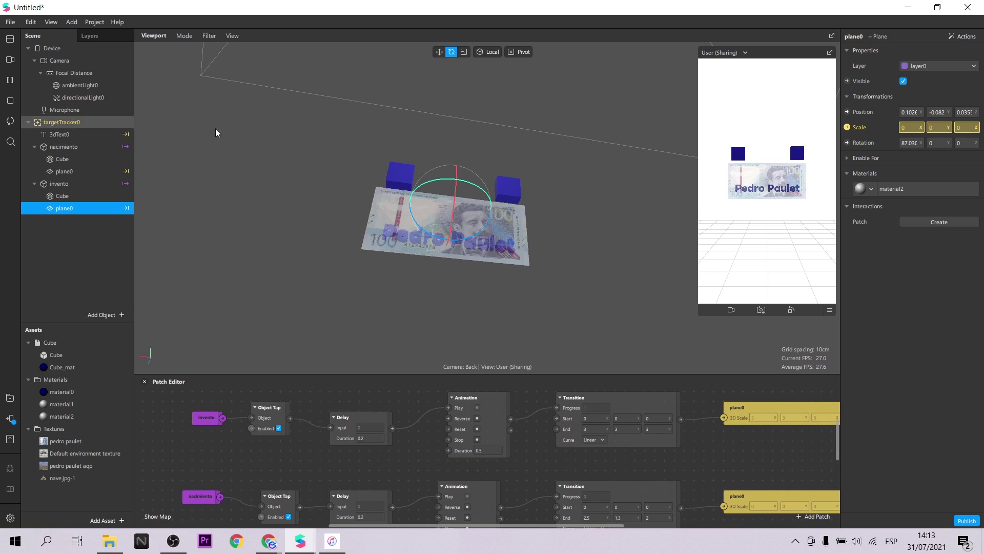
pyautogui.click(737, 152)
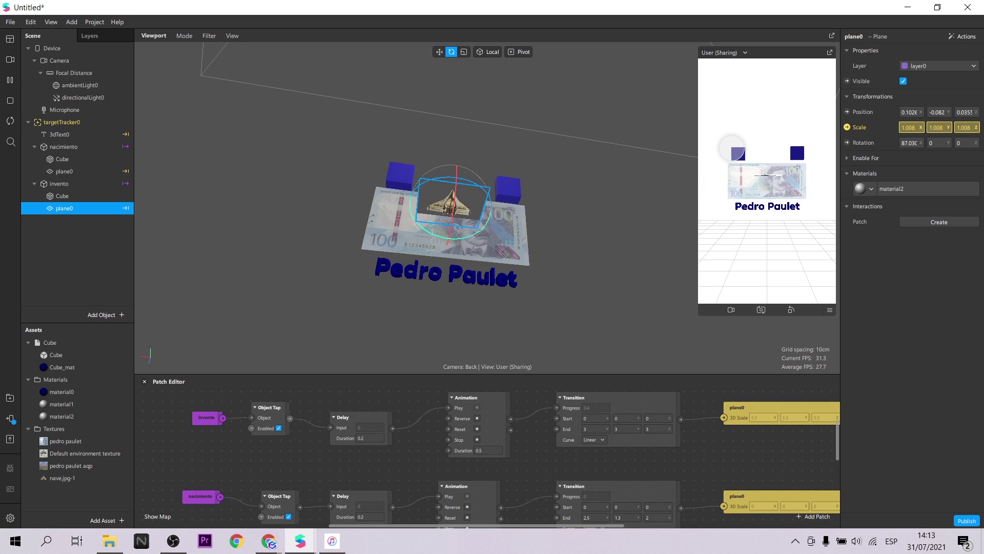
pyautogui.click(793, 152)
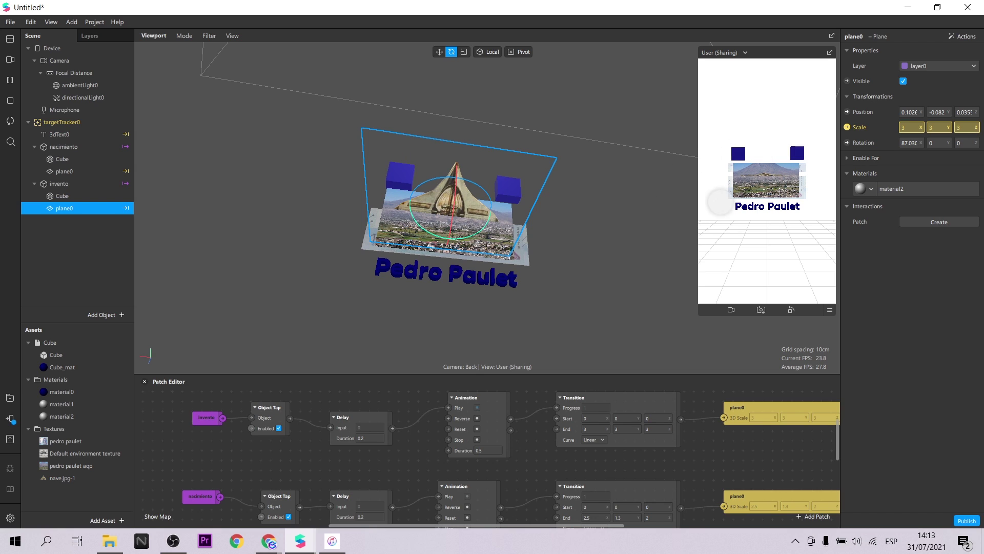
# Connect nacimiento's Object Tap to the Reverse input of invento's Animation, and invento's Delay to the Reverse input of nacimiento's Animation
pyautogui.scroll(-1, 332, 456)
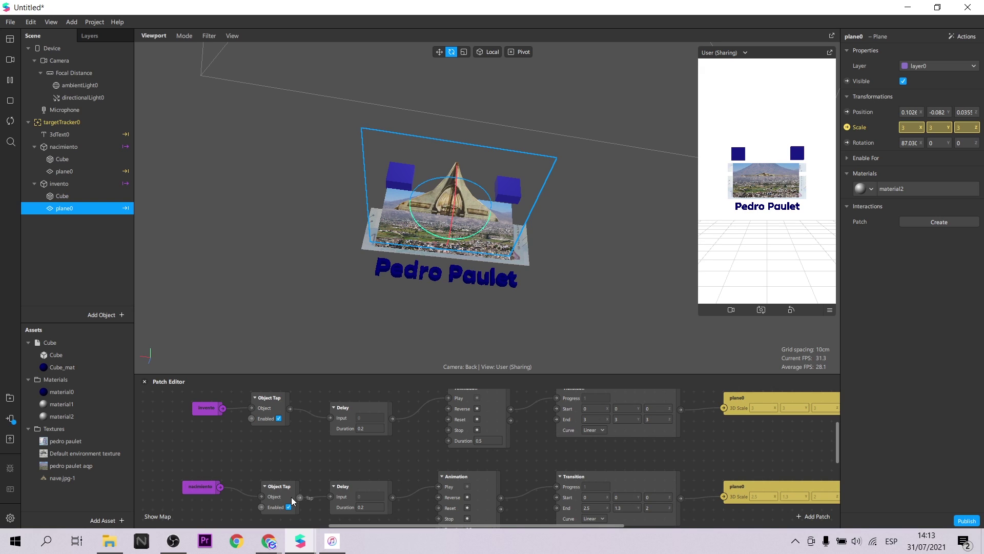
pyautogui.moveTo(301, 497); pyautogui.dragTo(449, 409)
pyautogui.moveTo(393, 419); pyautogui.dragTo(438, 496)
# Restart the preview and alternate taps on both cubes to check that each one swaps the displayed image plane
pyautogui.click(10, 121)
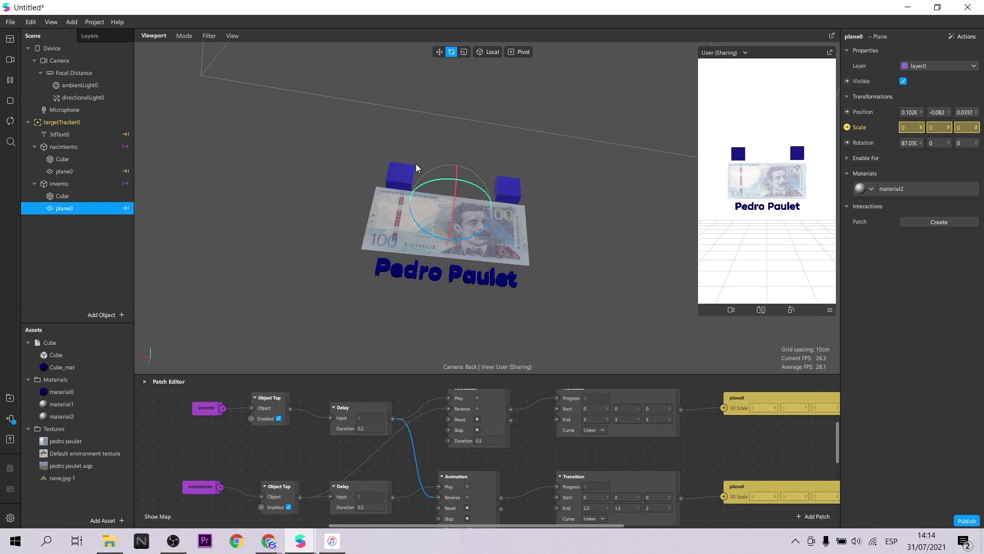
pyautogui.click(738, 153)
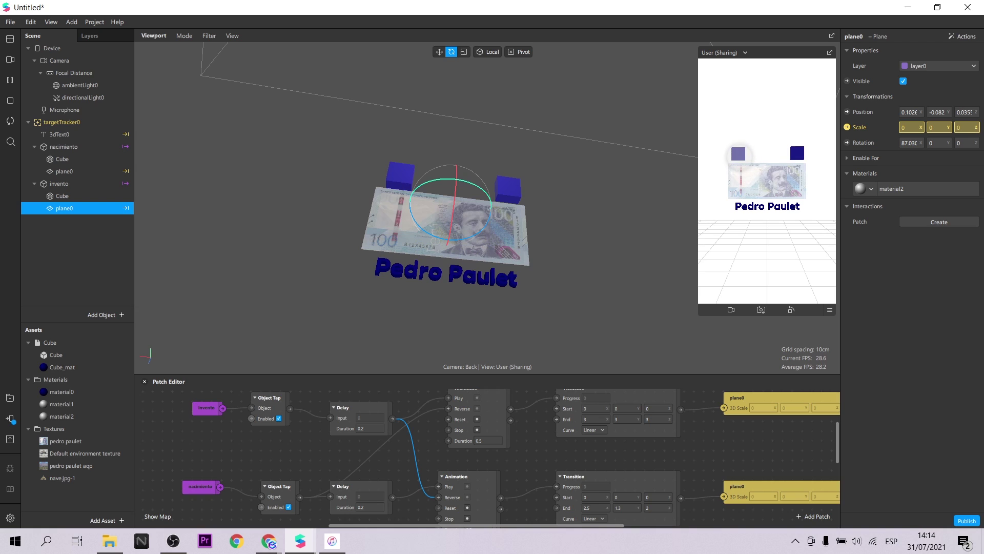
pyautogui.click(799, 153)
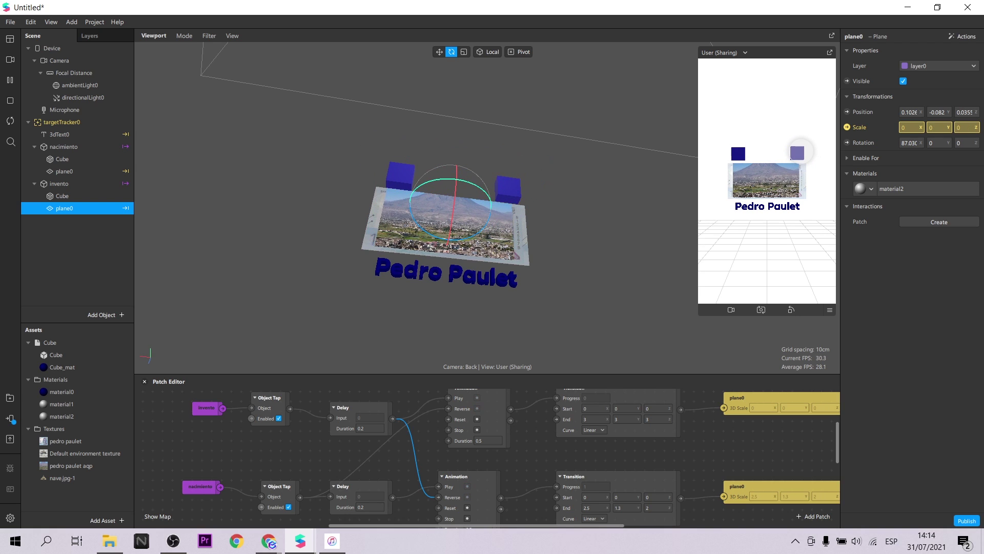
pyautogui.click(739, 152)
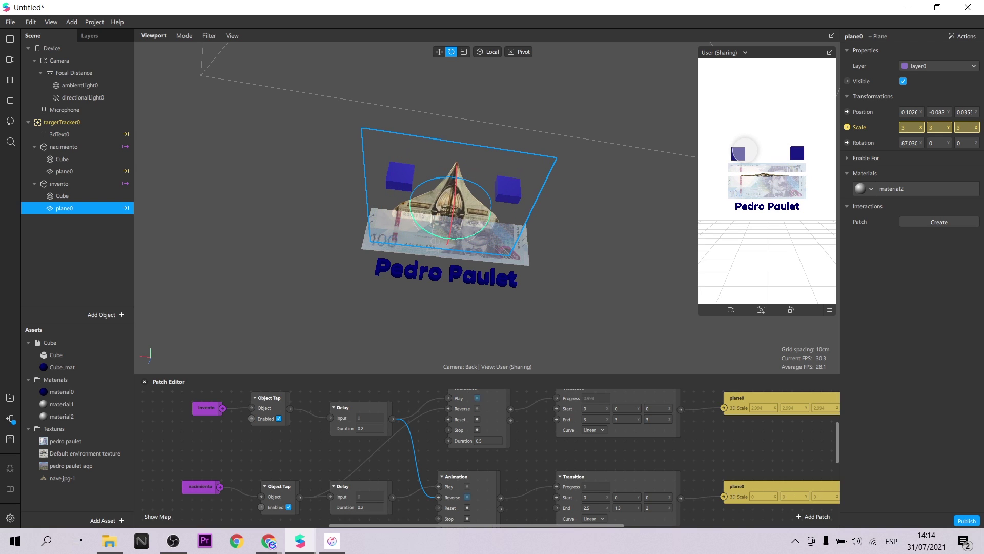
pyautogui.click(797, 152)
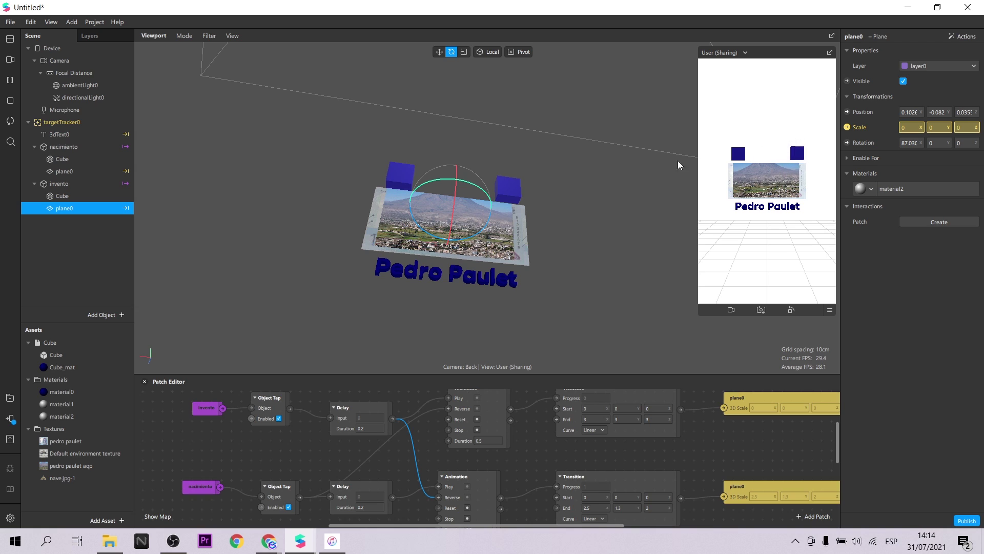
pyautogui.scroll(2, 793, 176)
pyautogui.scroll(-5, 793, 177)
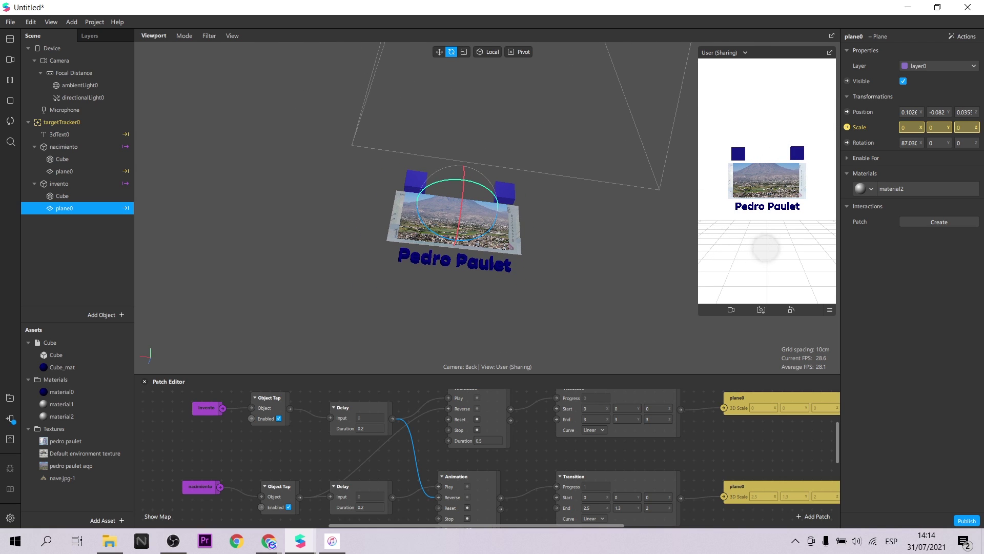
pyautogui.click(738, 154)
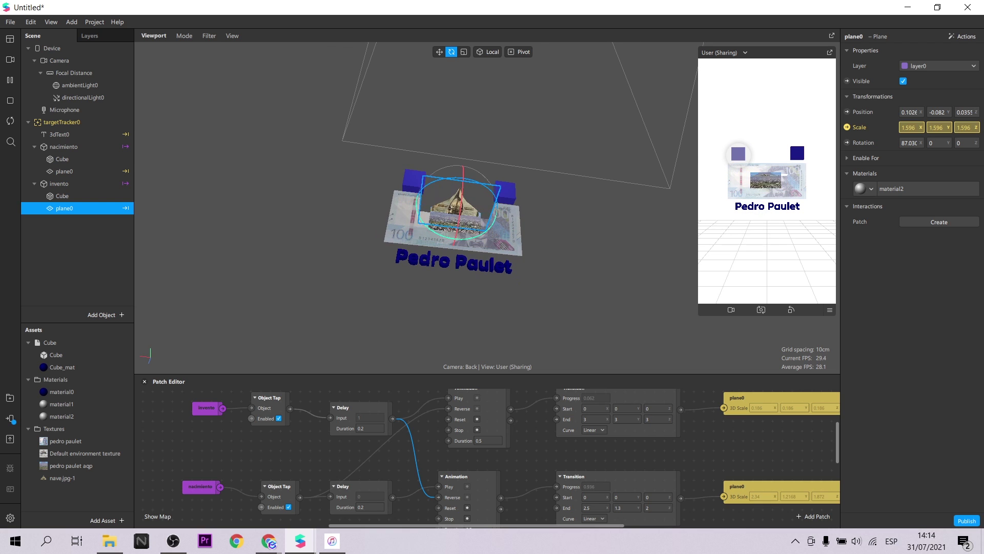